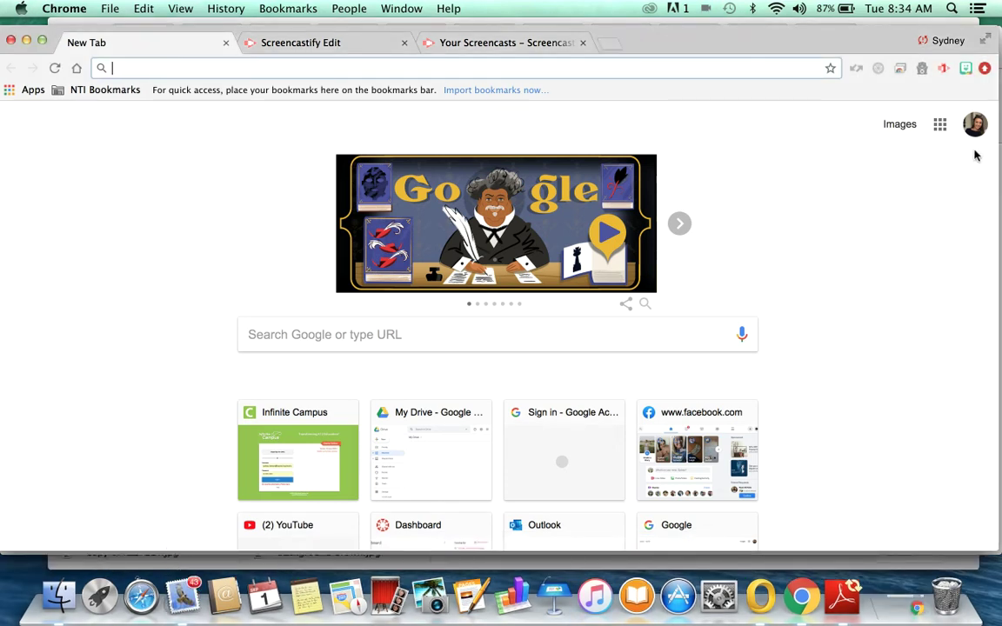
# Step: Open Canvas from the Google apps list and sign in with the teacher's school account
pyautogui.click(942, 129)
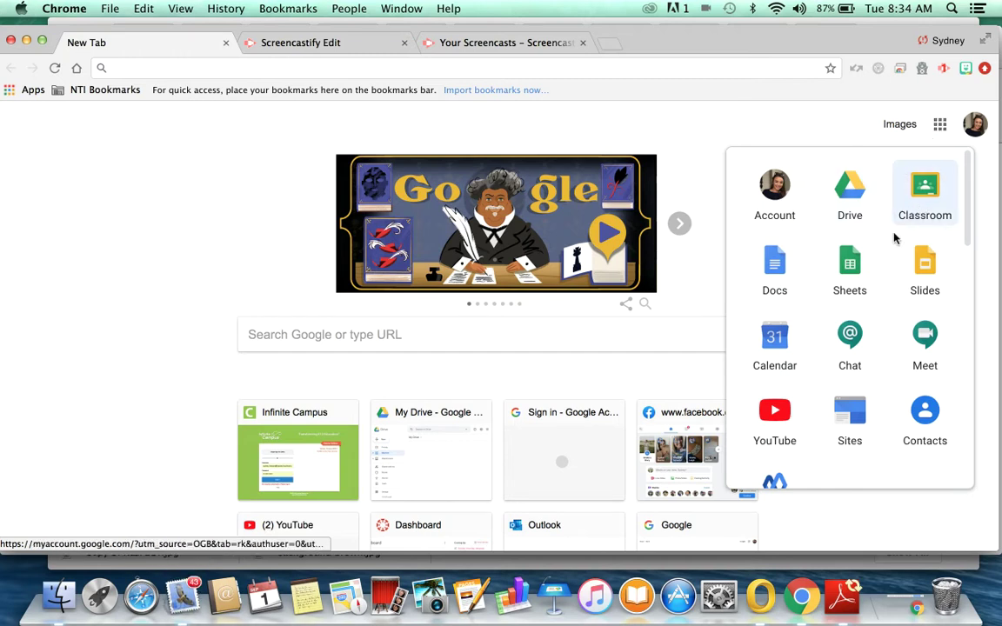
pyautogui.scroll(-5, 837, 320)
pyautogui.scroll(5, 836, 320)
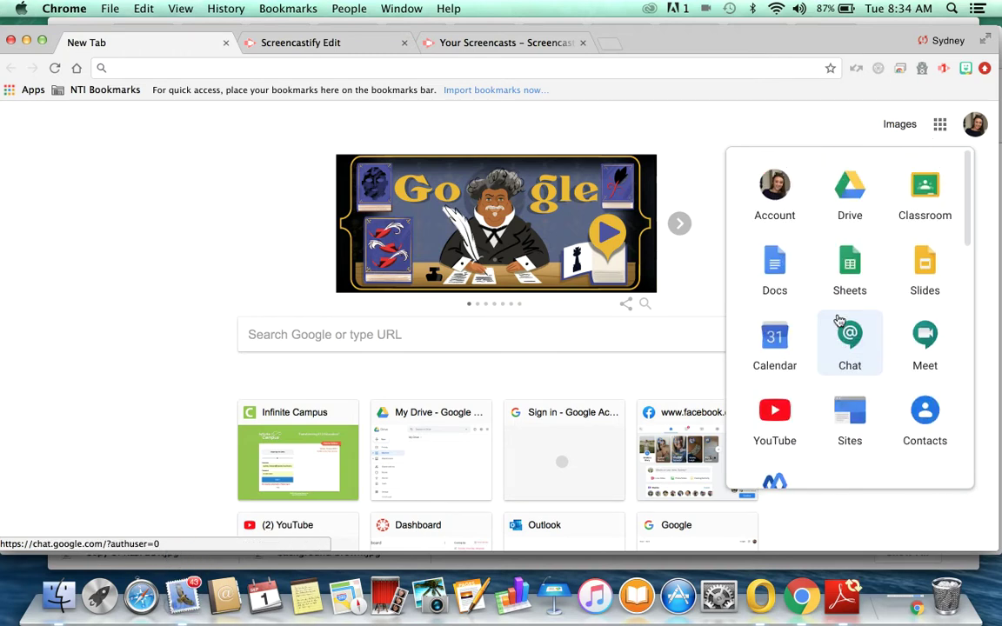
pyautogui.scroll(-10, 823, 362)
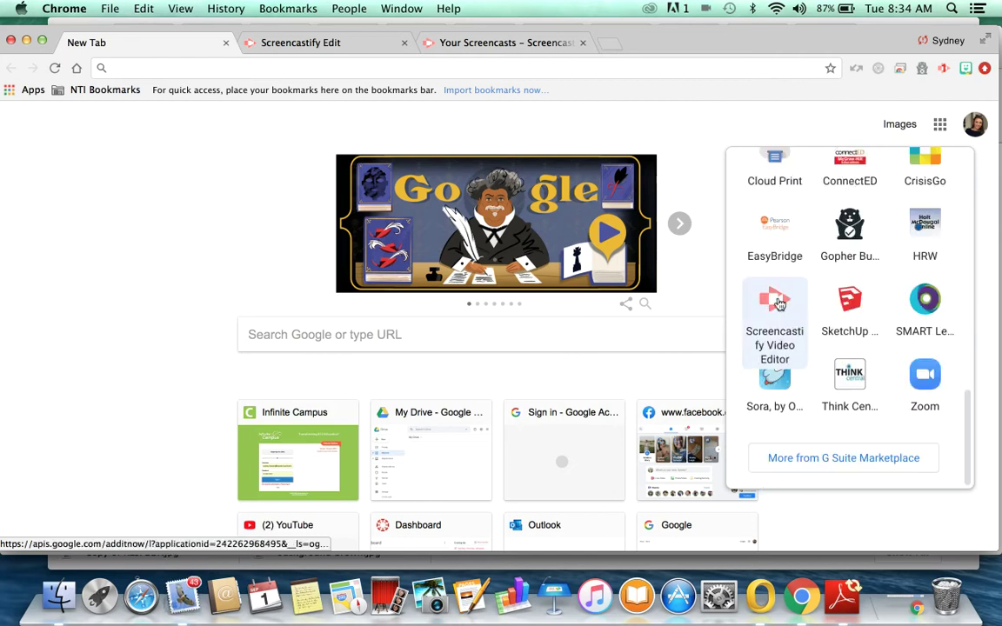
pyautogui.scroll(2, 857, 315)
pyautogui.scroll(-2, 857, 315)
pyautogui.scroll(5, 856, 318)
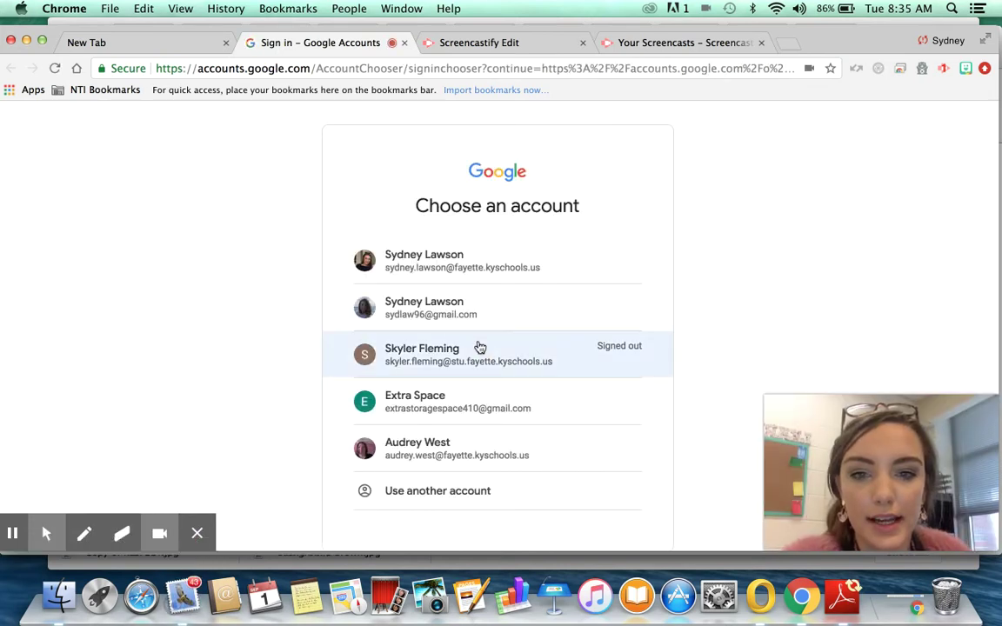
pyautogui.click(469, 274)
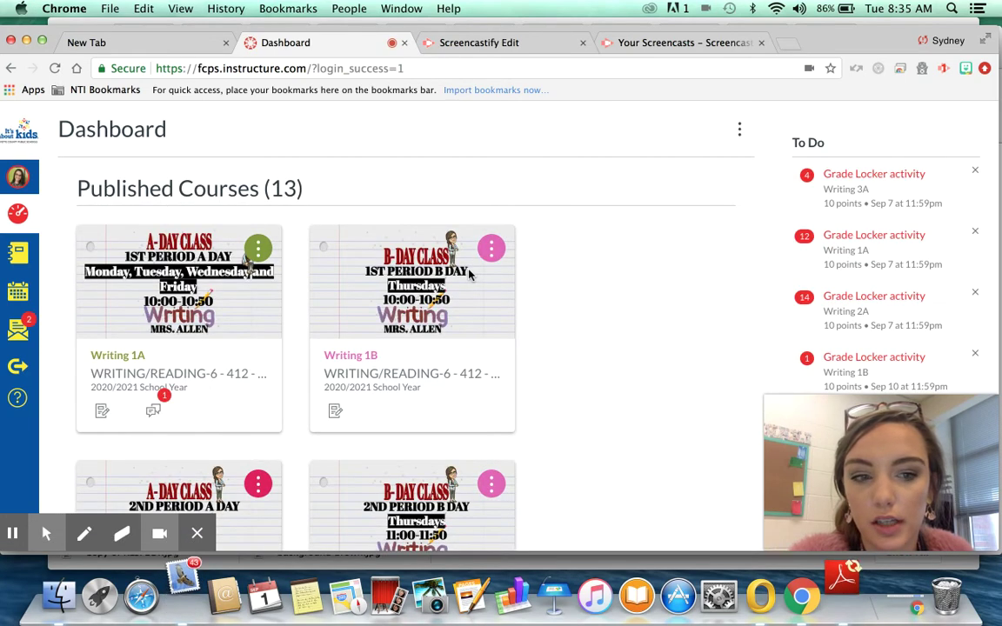
# Step: Open the Writing 1A course from the published courses on the dashboard
pyautogui.scroll(-5, 157, 381)
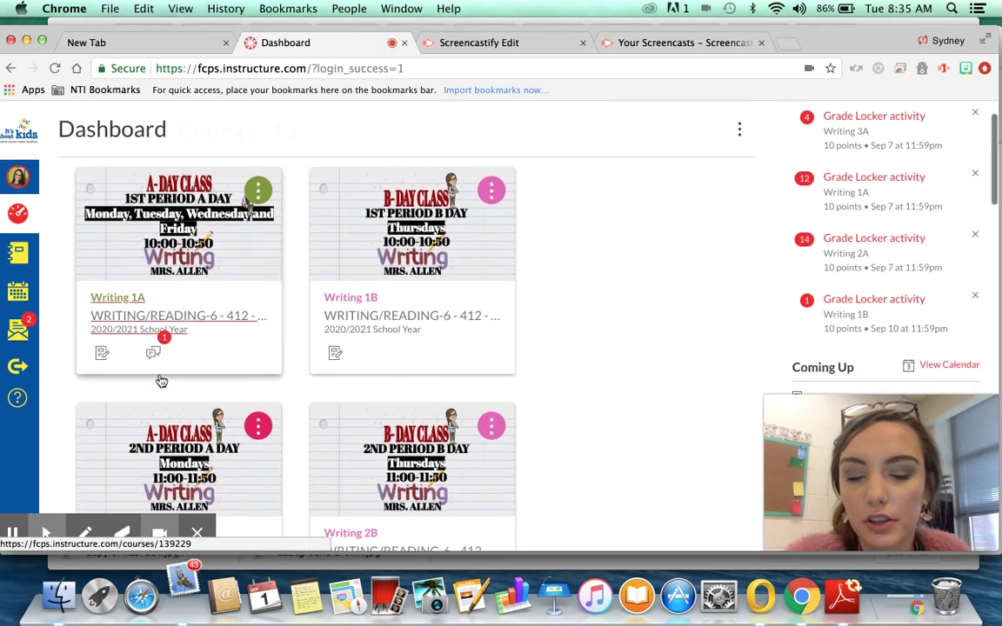
pyautogui.scroll(5, 156, 381)
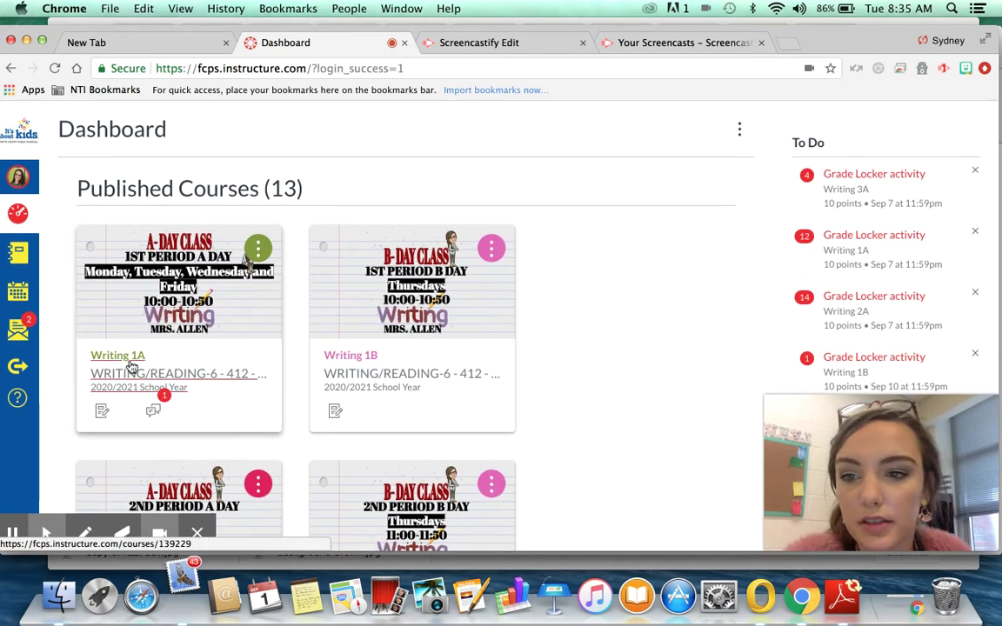
pyautogui.click(133, 366)
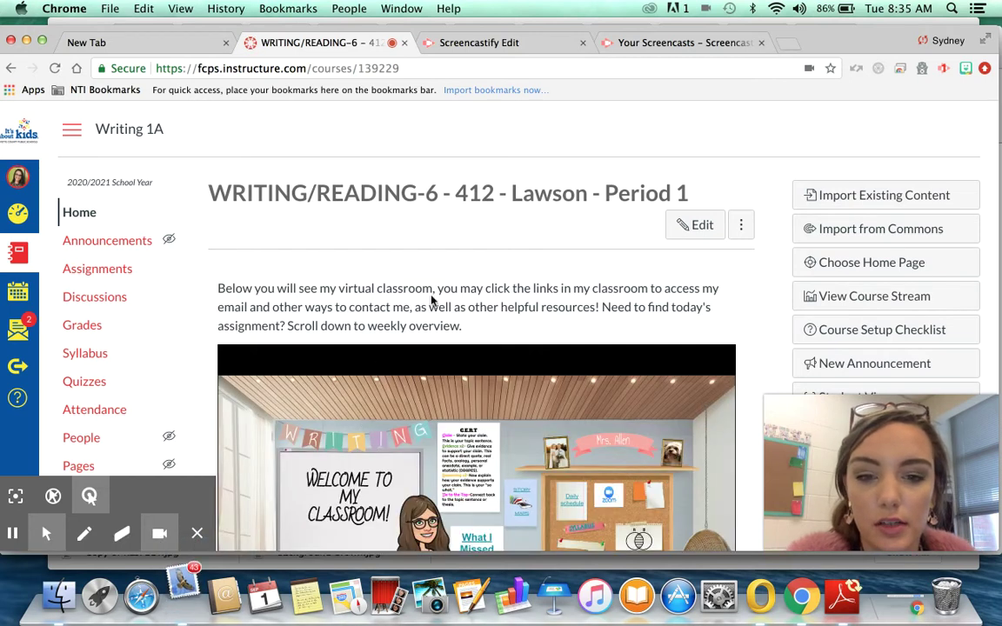
# Step: Review the virtual classroom, the weekly overview's to-do list and the upcoming assignments on the course home page
pyautogui.scroll(-5, 432, 299)
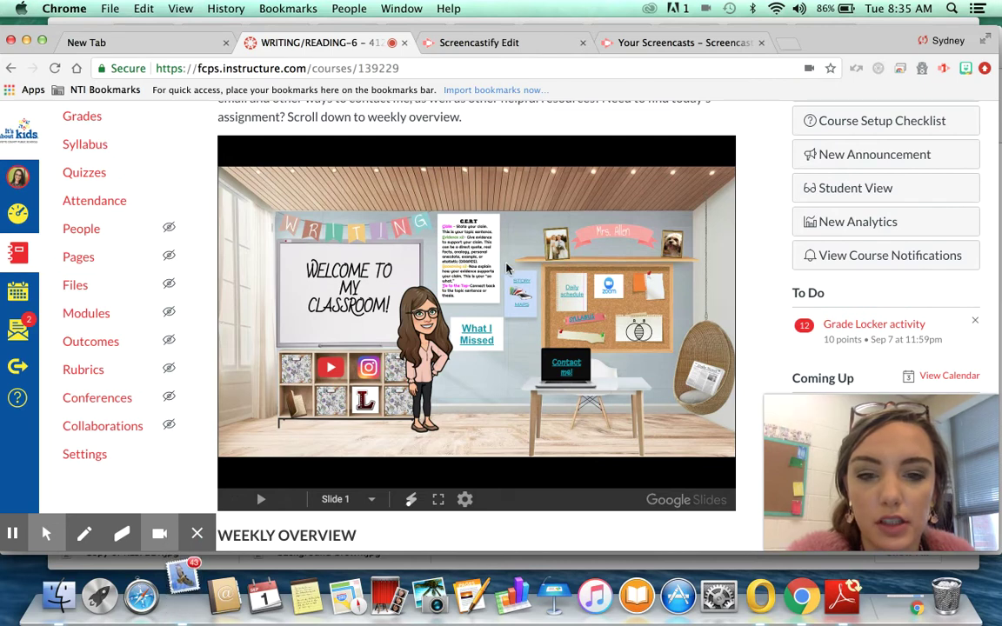
pyautogui.scroll(-6, 889, 304)
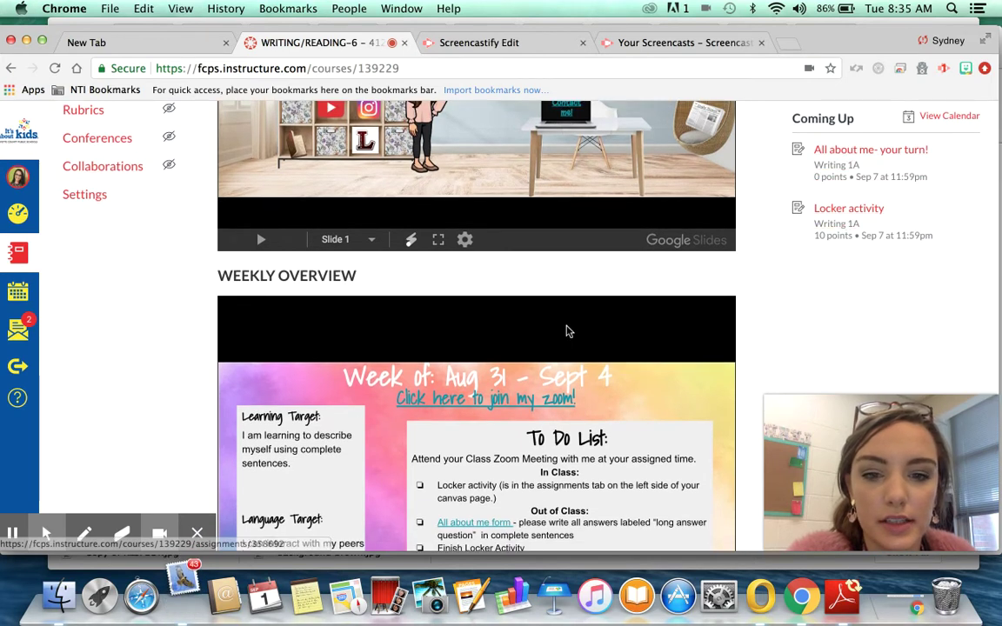
pyautogui.scroll(-3, 566, 330)
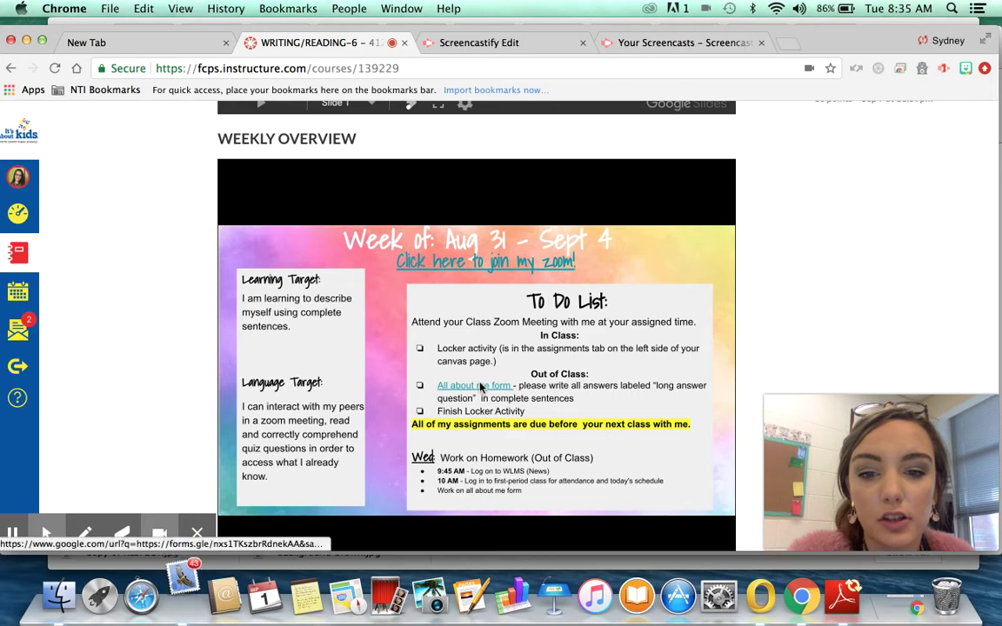
pyautogui.scroll(5, 755, 243)
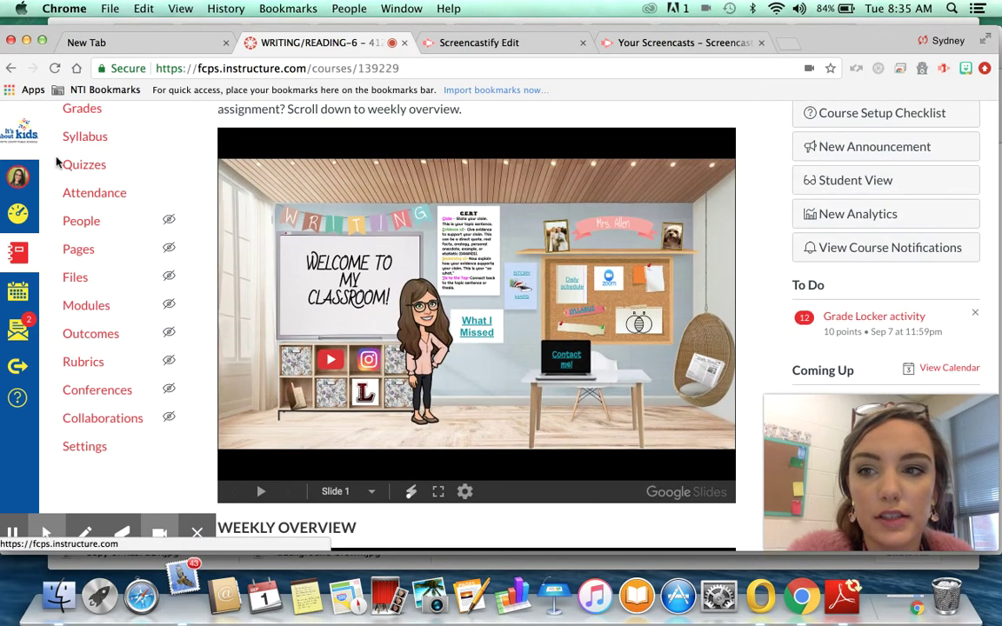
pyautogui.scroll(2, 50, 140)
pyautogui.scroll(-4, 100, 124)
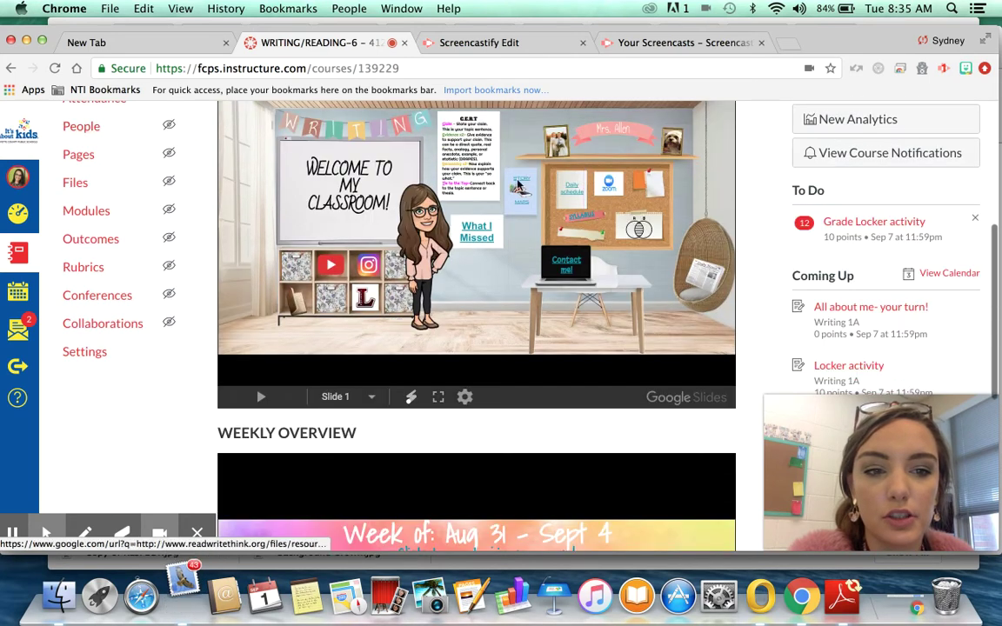
pyautogui.scroll(-3, 935, 308)
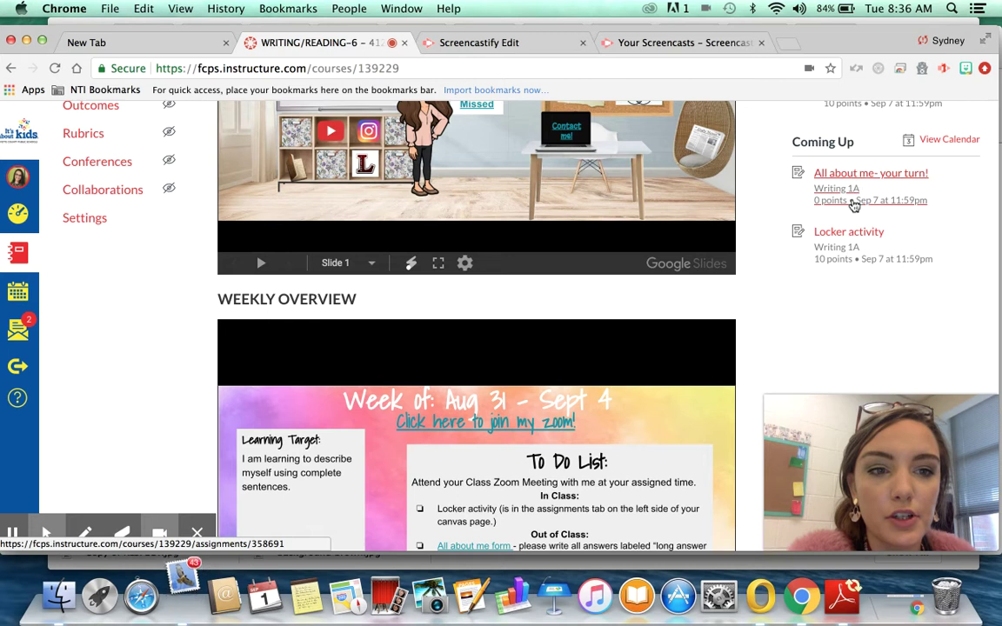
# Step: Open the upcoming Locker activity assignment and examine its instructions, video, example locker, points and due dates
pyautogui.click(851, 234)
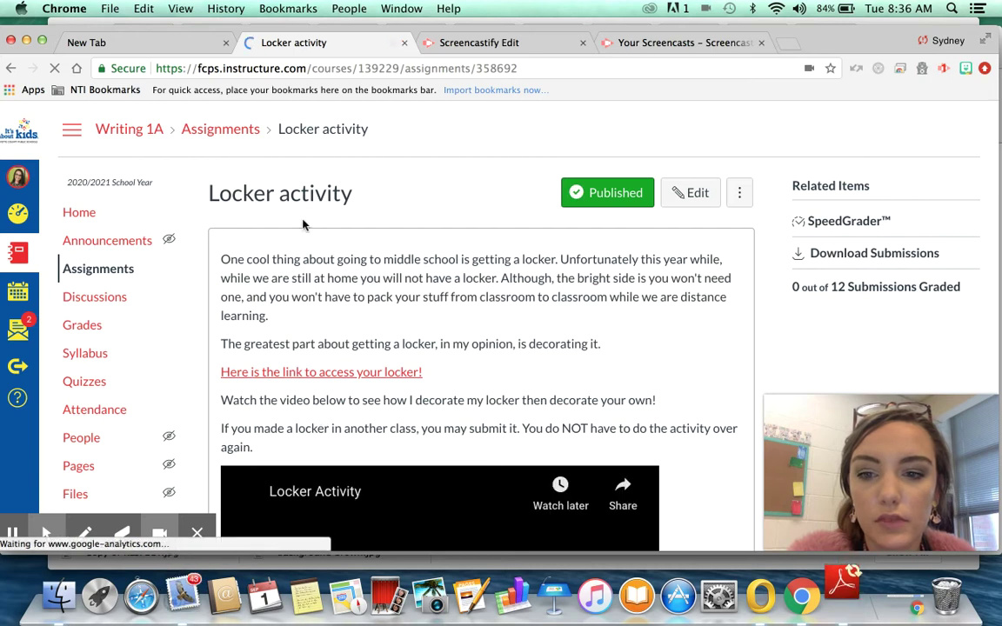
pyautogui.scroll(-3, 302, 225)
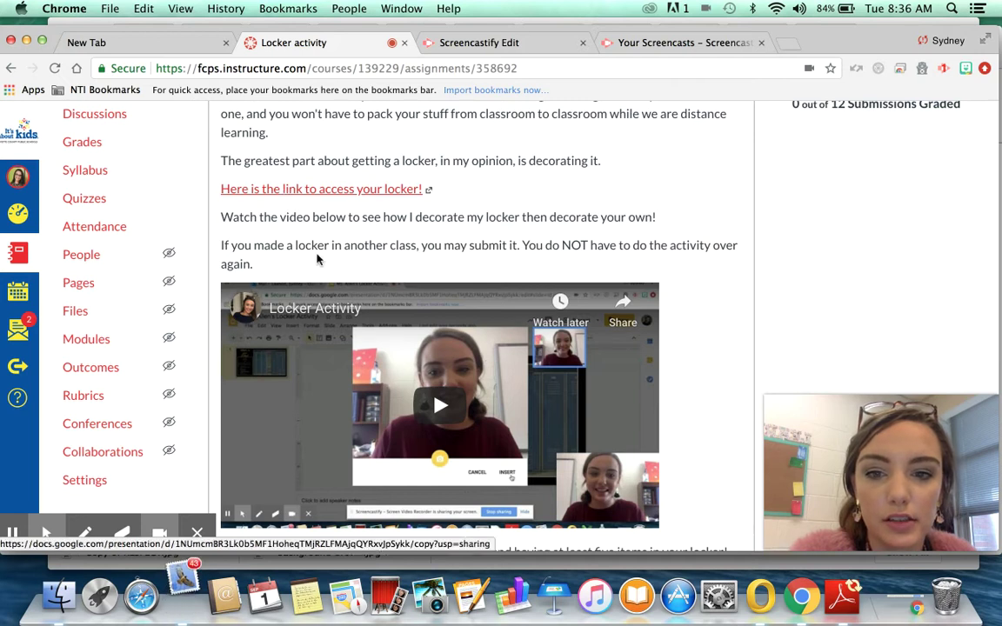
pyautogui.scroll(-2, 522, 347)
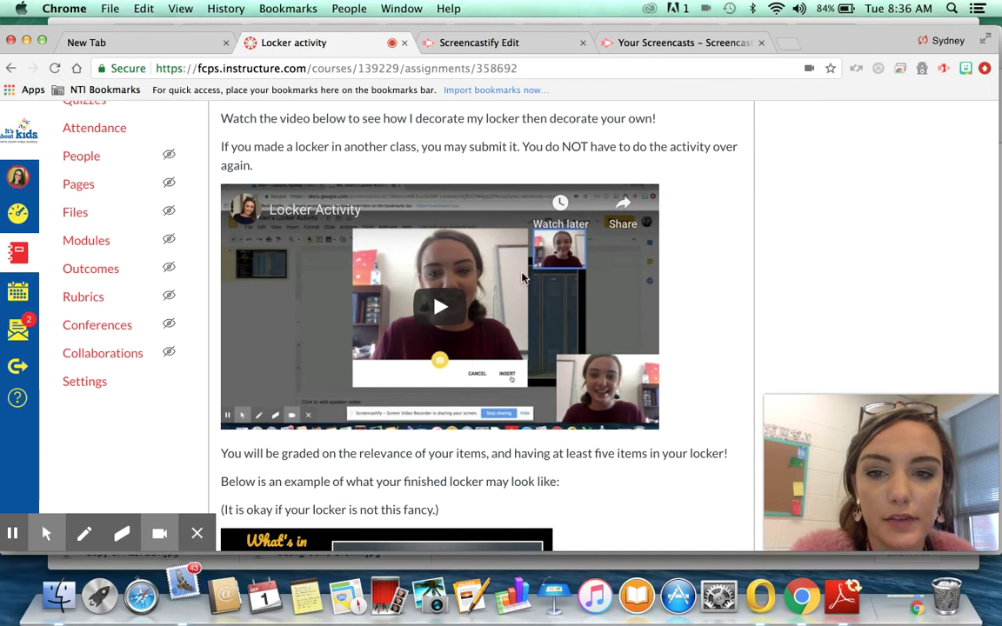
pyautogui.scroll(5, 370, 252)
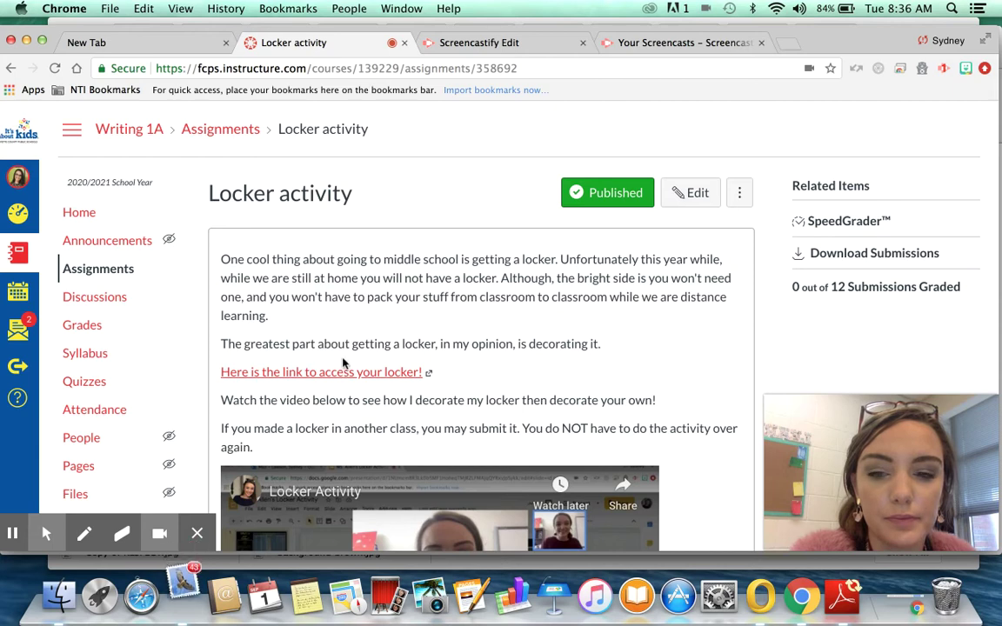
pyautogui.scroll(-15, 352, 376)
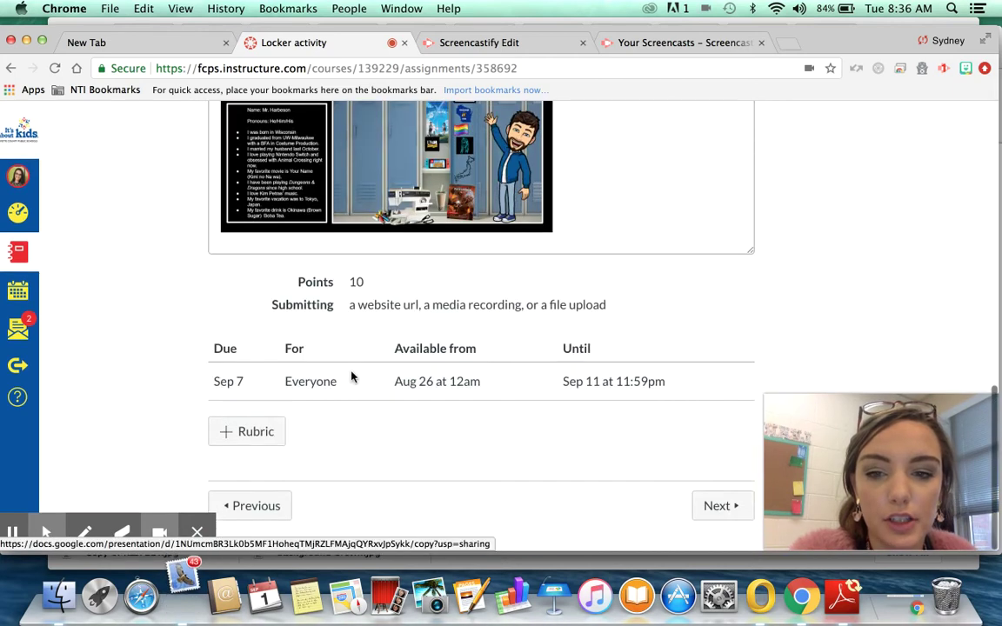
pyautogui.scroll(2, 351, 376)
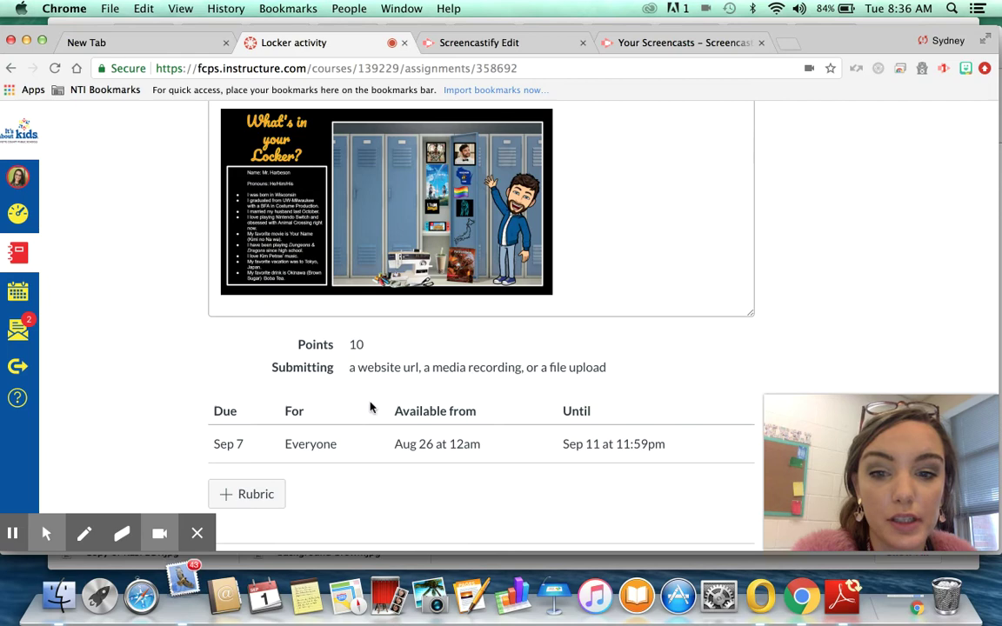
pyautogui.scroll(6, 535, 395)
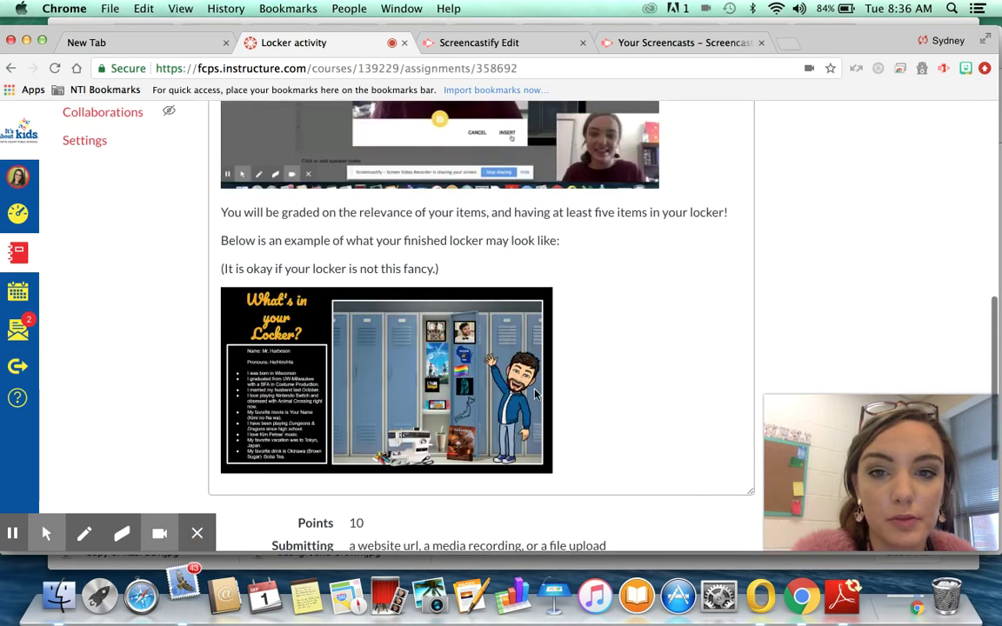
# Step: View the copy page behind the locker access link, then close it and return to the assignment
pyautogui.scroll(8, 546, 520)
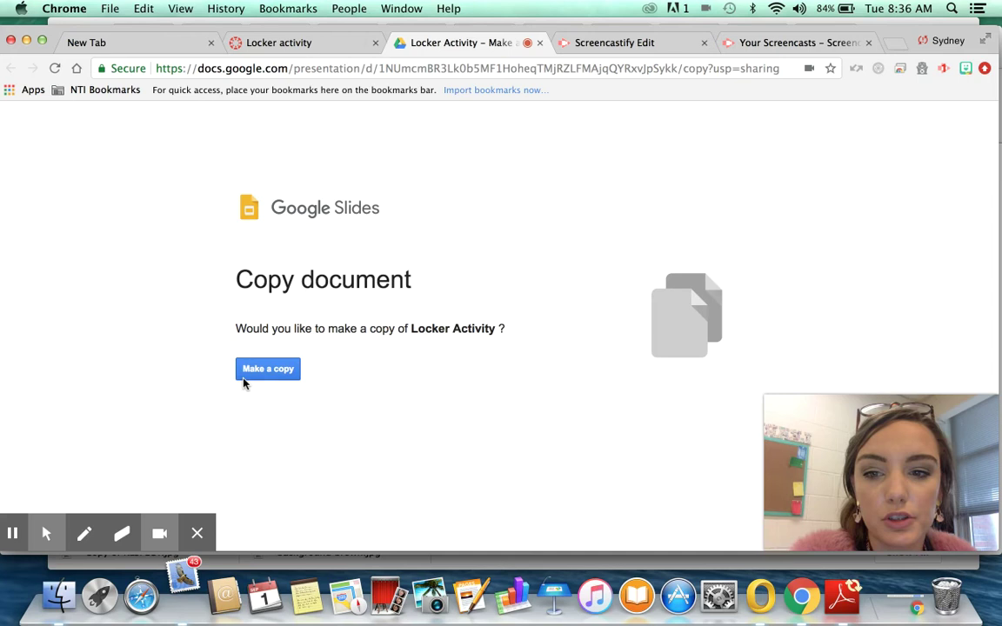
pyautogui.click(539, 43)
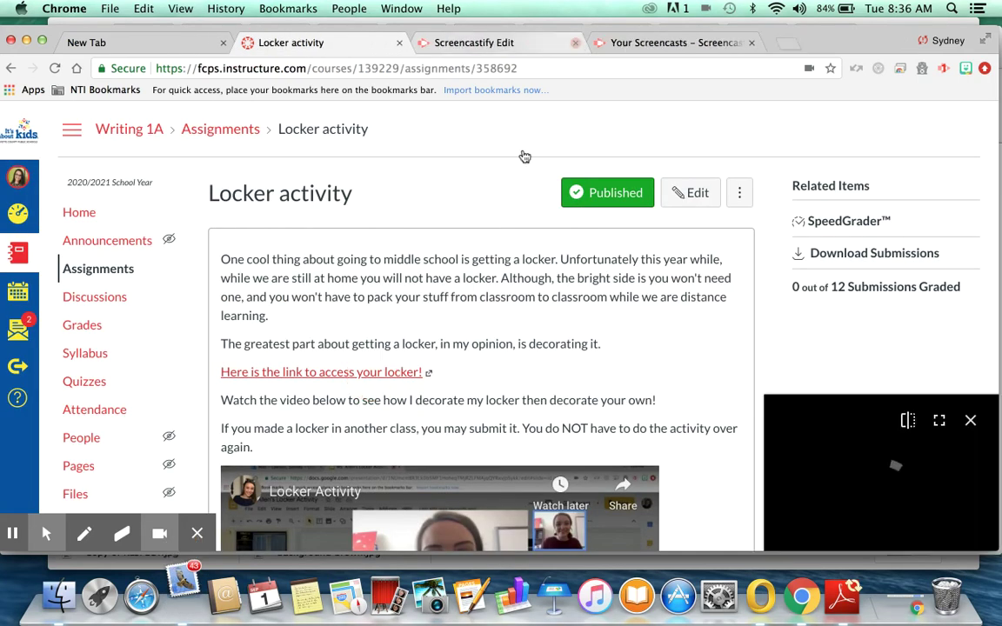
pyautogui.scroll(-5, 682, 249)
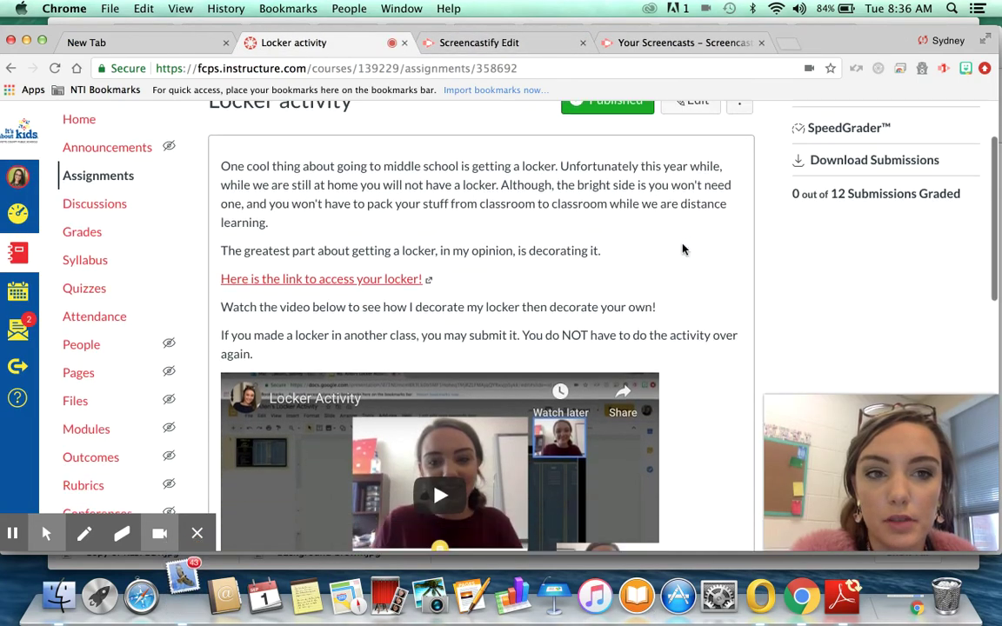
pyautogui.scroll(5, 683, 250)
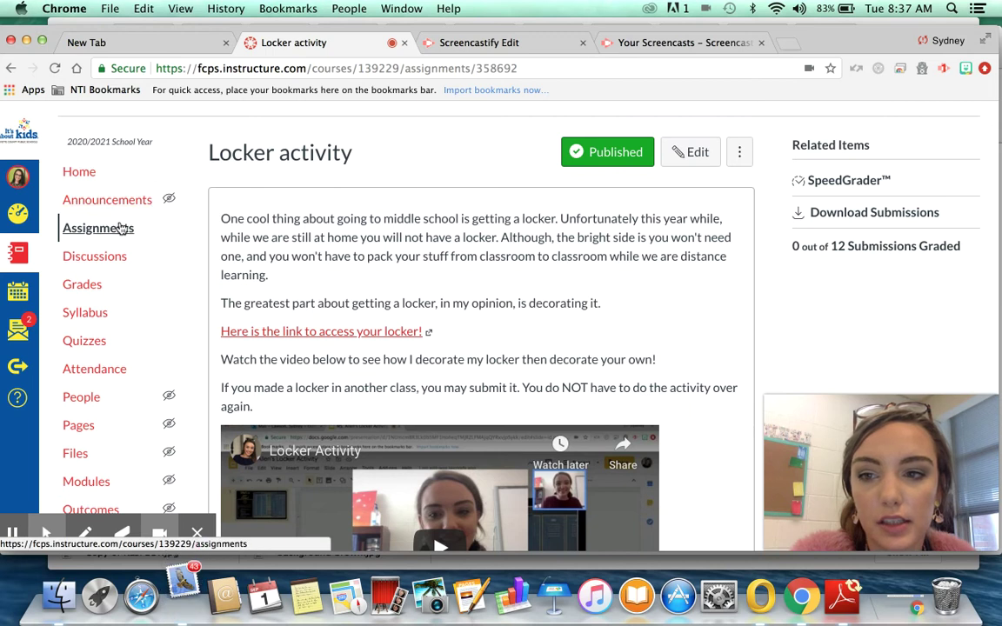
# Step: Return to the Writing 1A home page and open the All about me form from the weekly overview
pyautogui.click(95, 176)
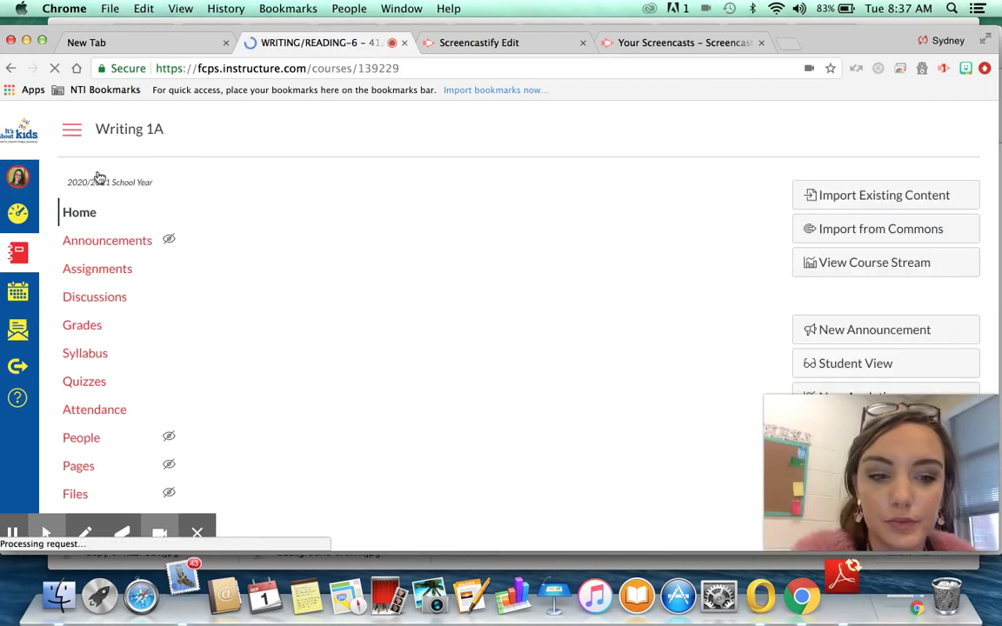
pyautogui.scroll(-10, 401, 354)
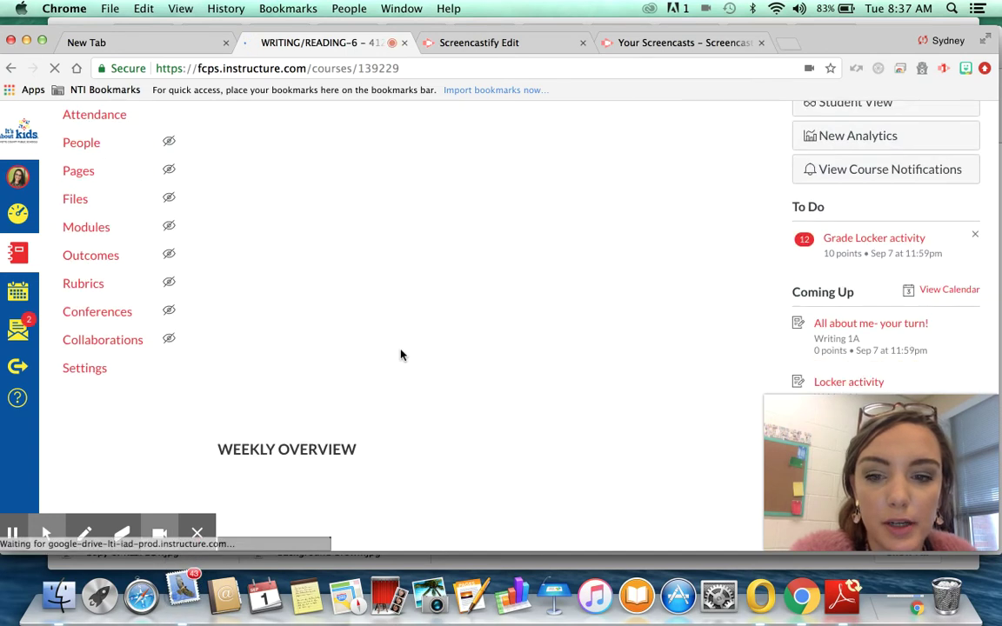
pyautogui.scroll(-1, 401, 354)
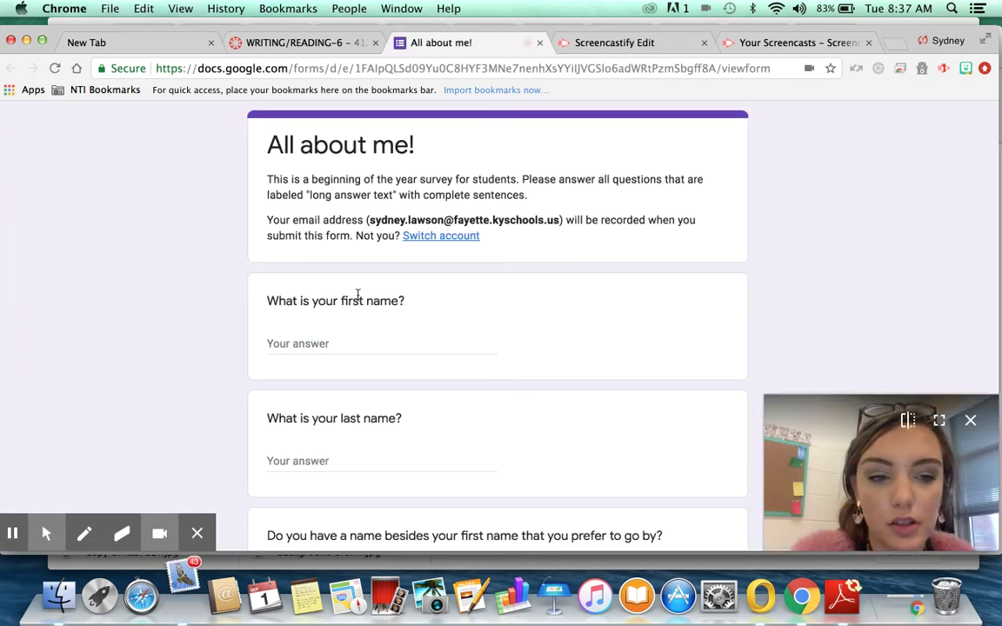
# Step: Review the All about me form's introduction and its first name, last name, preferred name and pronoun questions, leaving them unanswered
pyautogui.scroll(-3, 358, 294)
pyautogui.scroll(3, 357, 300)
pyautogui.scroll(-1, 358, 297)
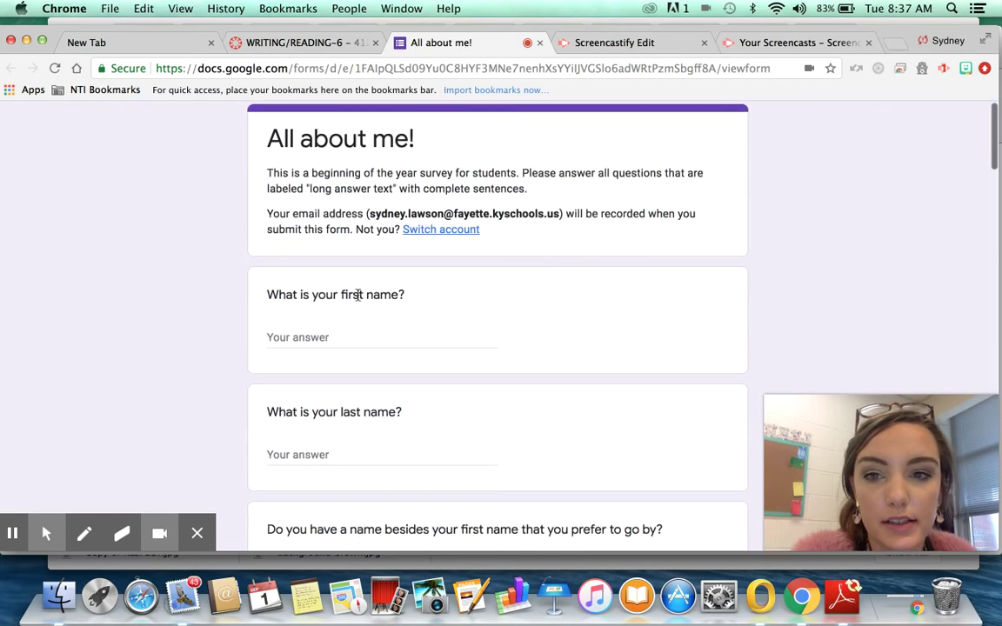
pyautogui.scroll(-1, 358, 296)
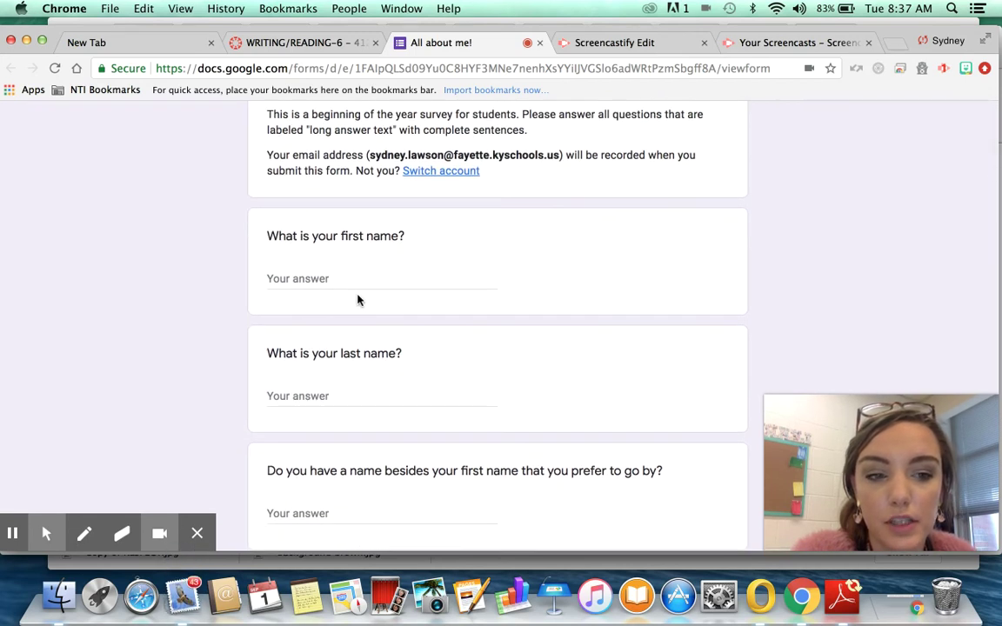
pyautogui.scroll(-1, 358, 298)
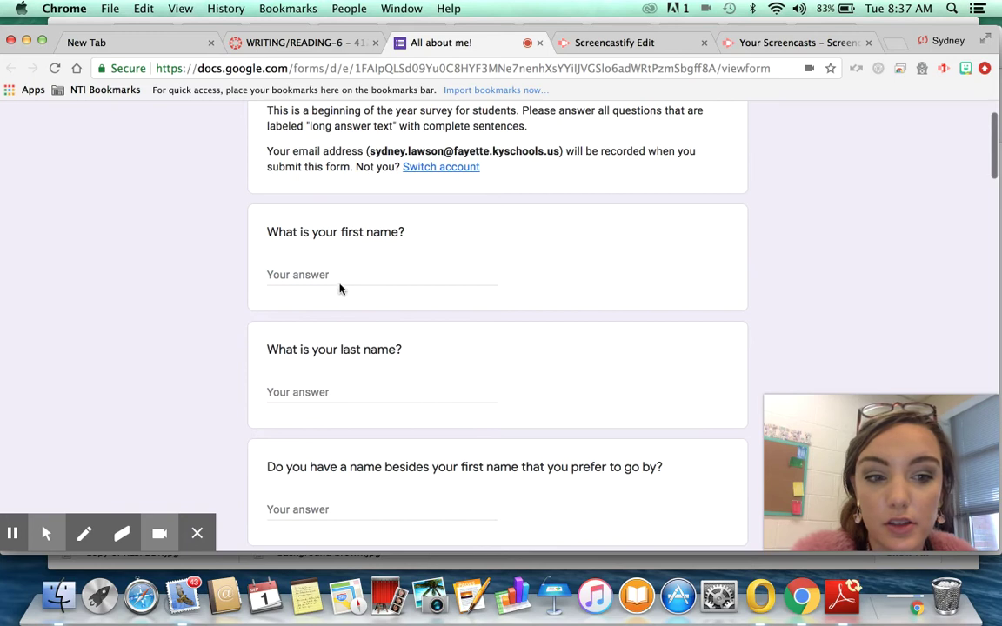
pyautogui.click(292, 272)
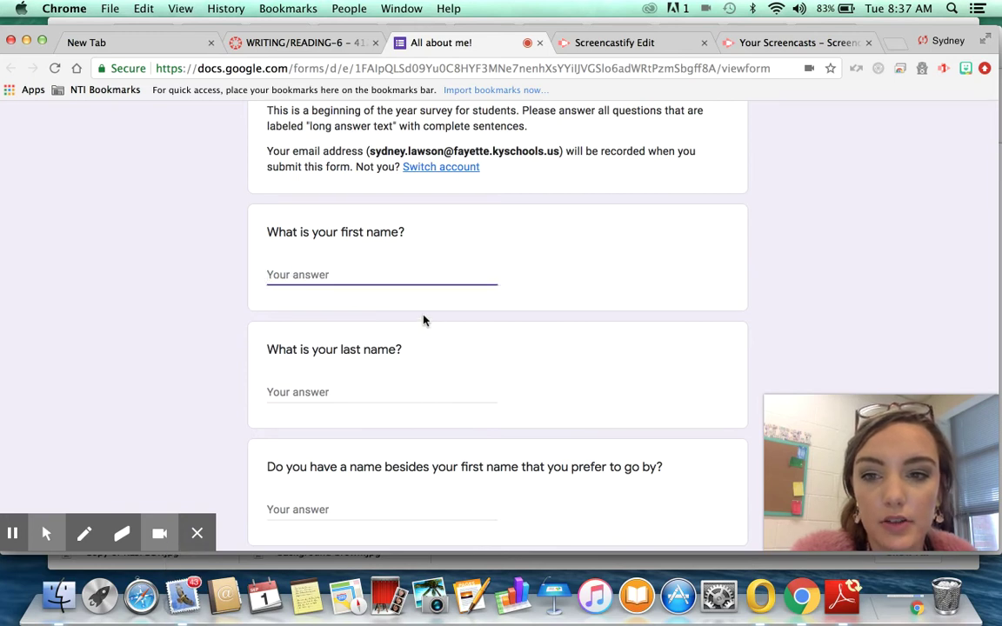
pyautogui.scroll(-1, 352, 311)
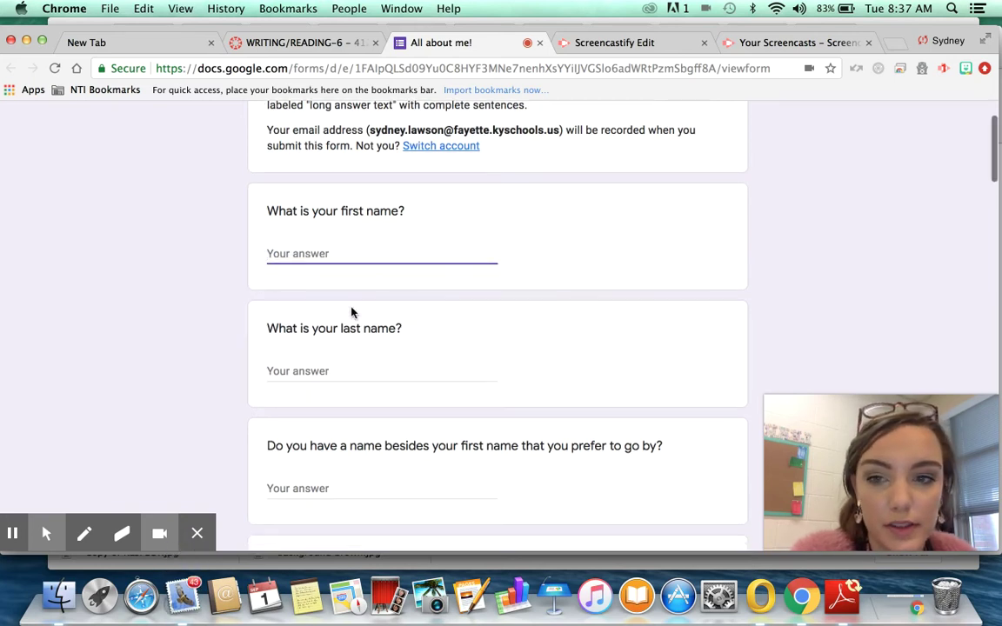
pyautogui.scroll(-2, 352, 311)
pyautogui.click(329, 291)
pyautogui.scroll(-3, 328, 295)
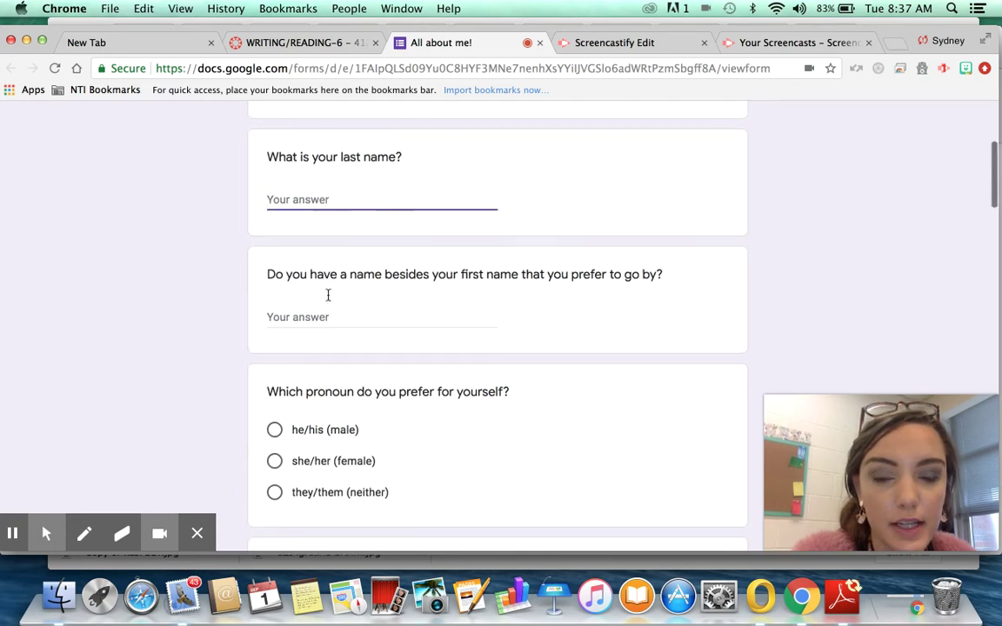
pyautogui.click(322, 271)
pyautogui.scroll(-4, 322, 272)
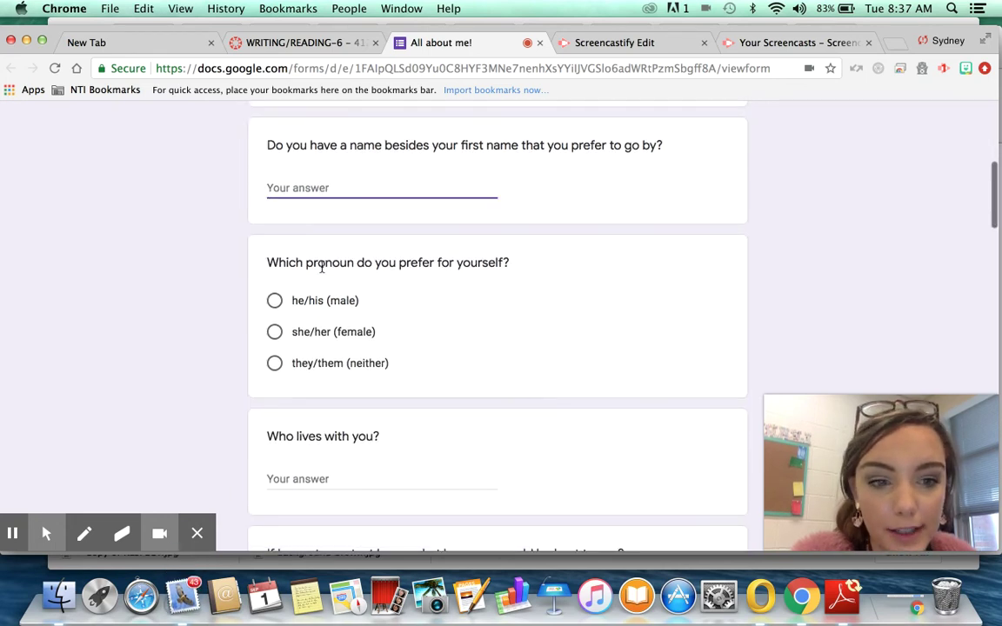
pyautogui.scroll(2, 321, 270)
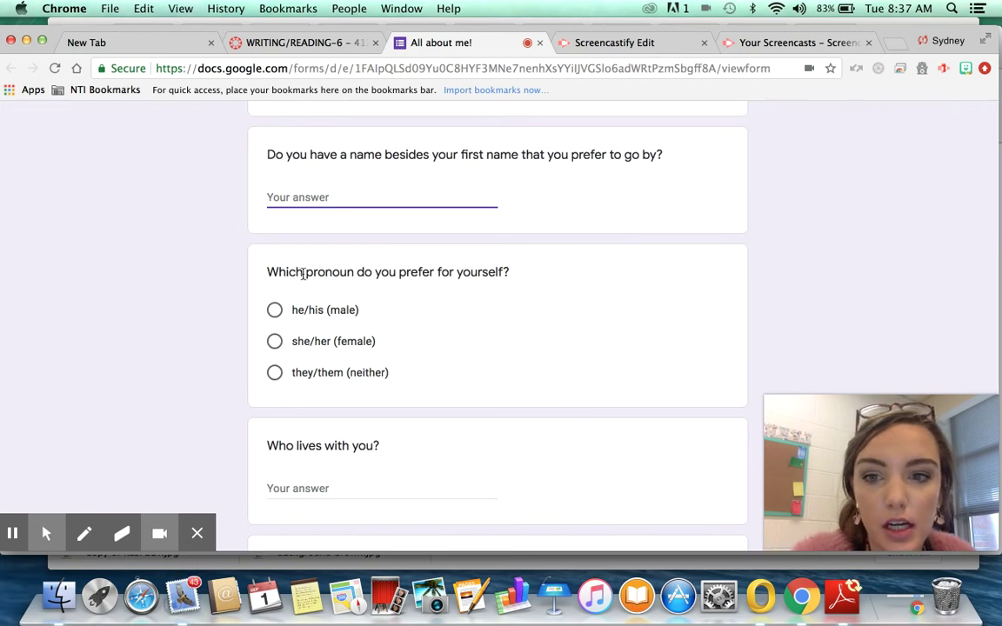
pyautogui.scroll(-2, 467, 273)
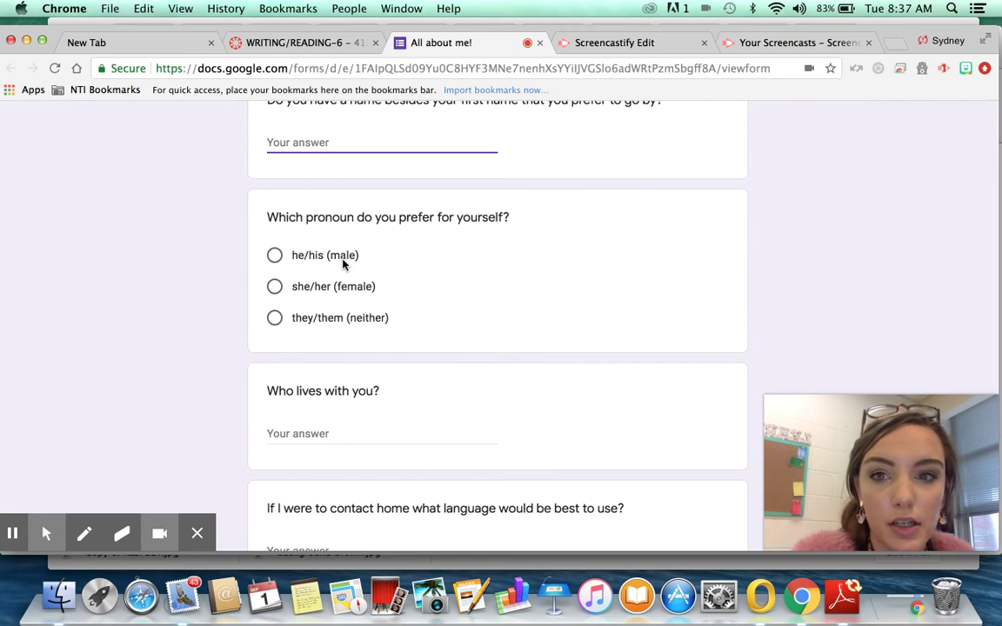
pyautogui.scroll(-3, 303, 294)
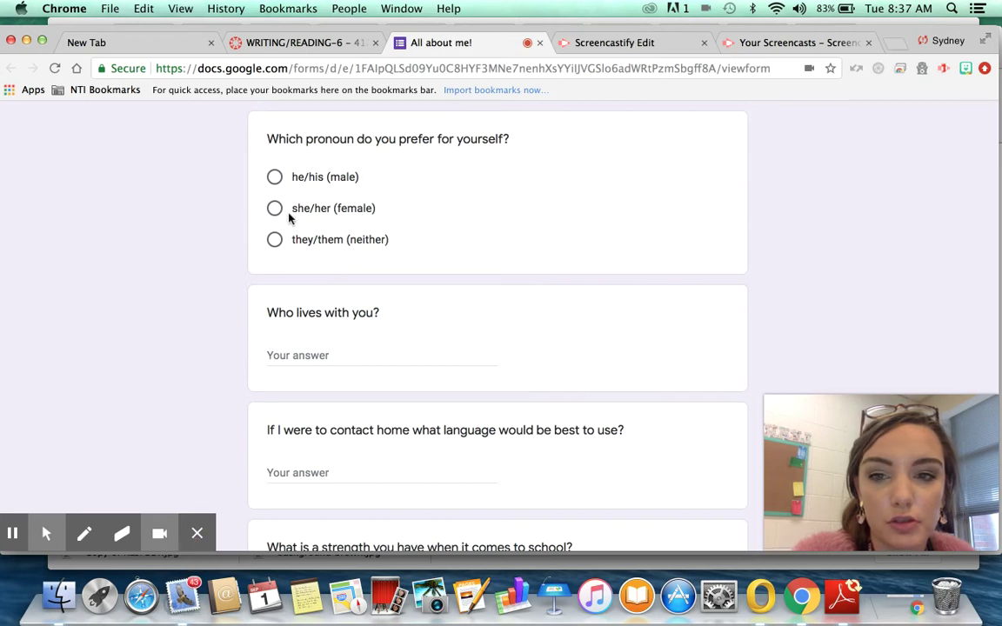
# Step: Answer the "Who lives with you?" question with the sample sentence "My husband lives with me."
pyautogui.scroll(-1, 370, 357)
pyautogui.click(353, 336)
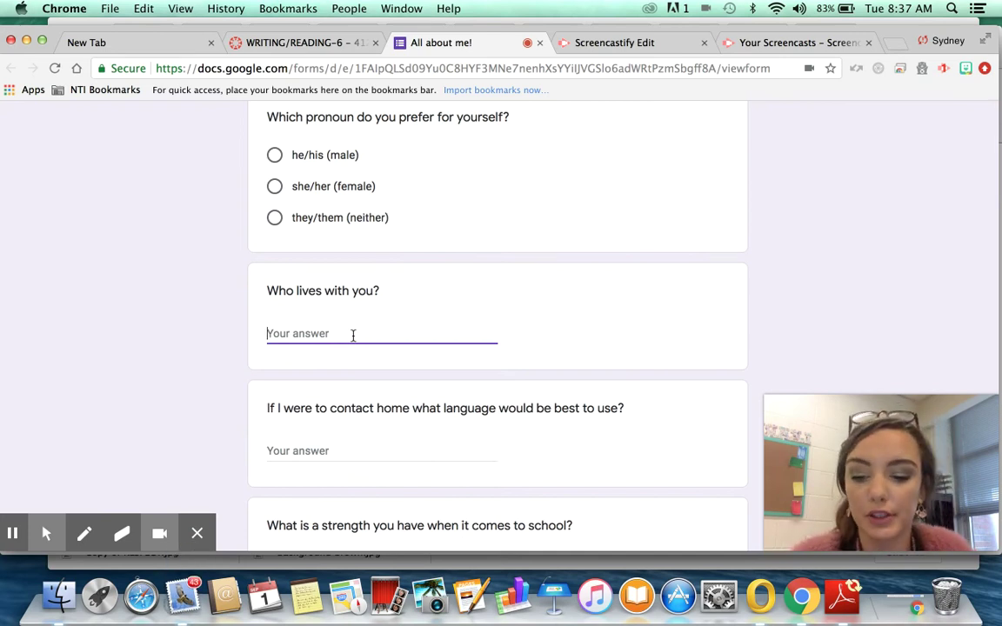
pyautogui.write('My husband')
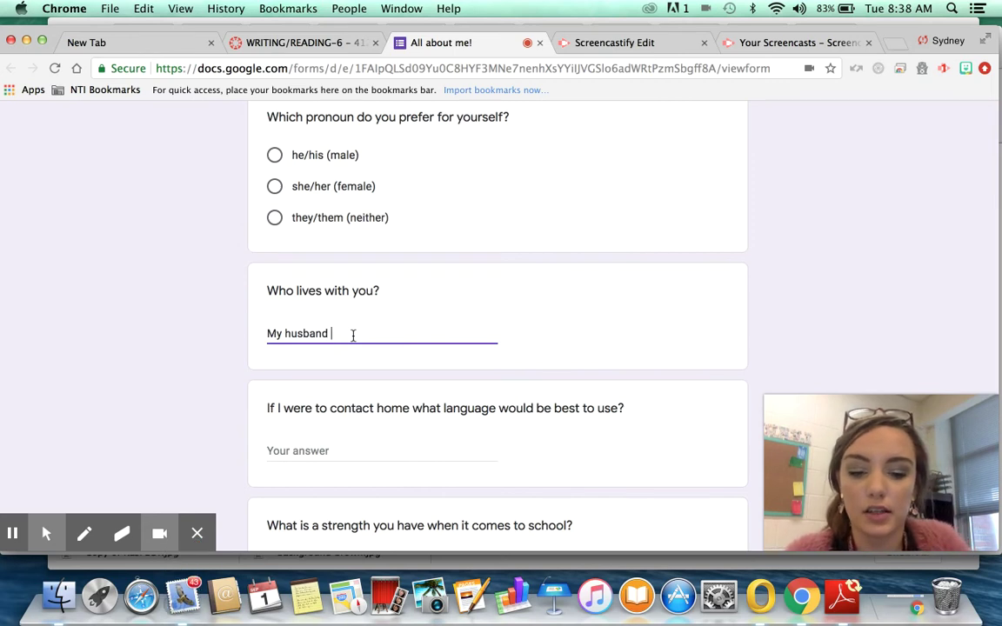
pyautogui.write('Iiv')
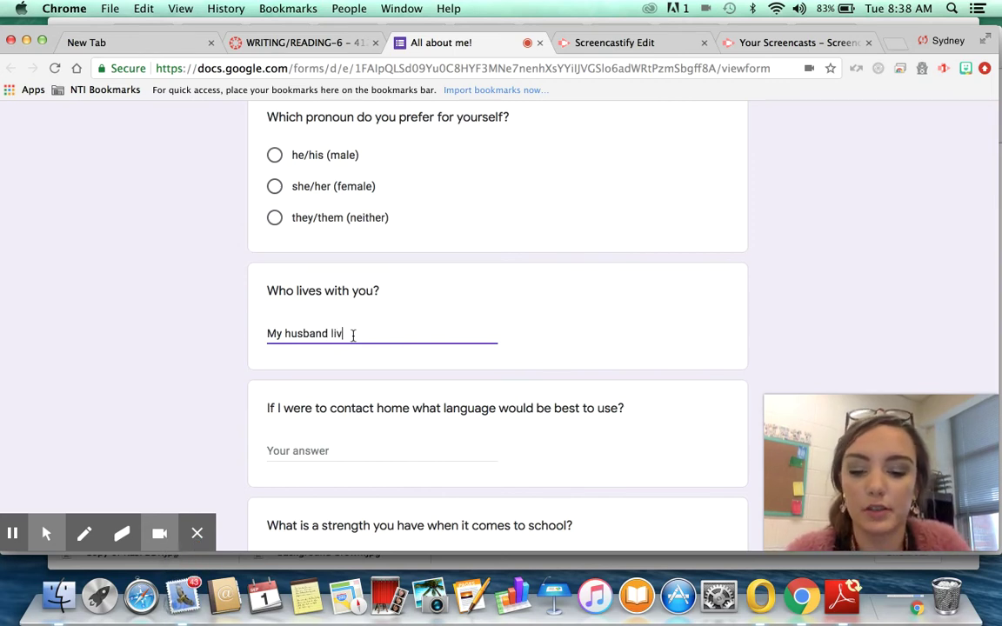
pyautogui.write('es w')
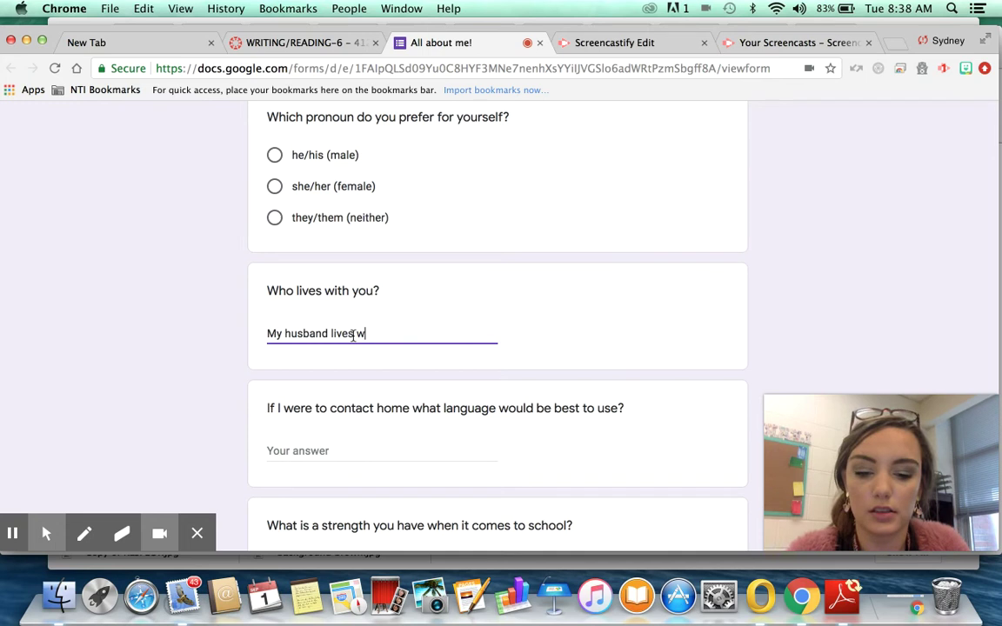
pyautogui.write('ith me.')
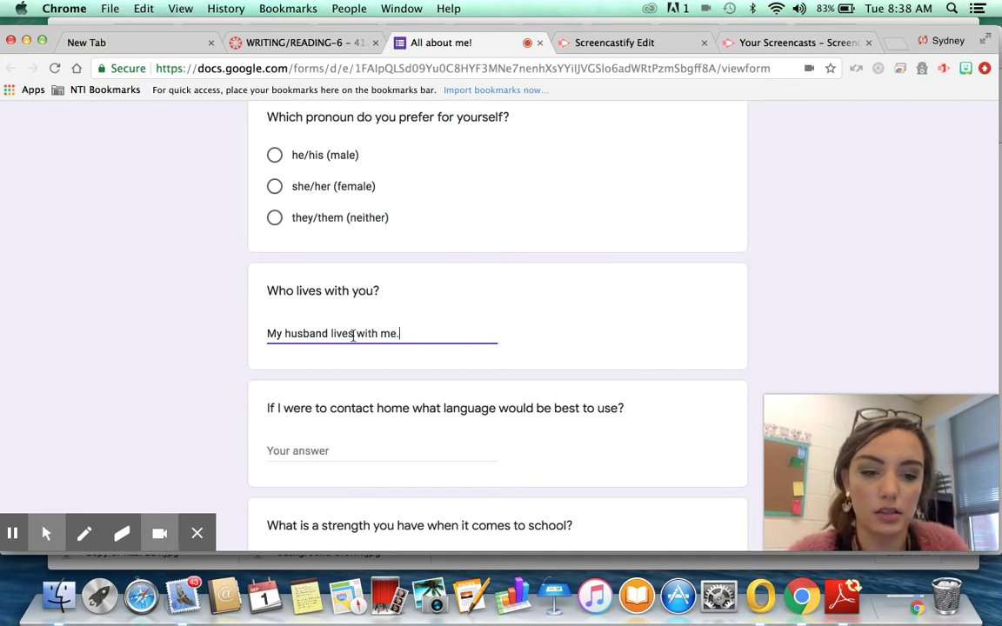
# Step: Clear the sample sentence about the husband from the "Who lives with you?" answer
pyautogui.press('BackSpace')
pyautogui.press('BackSpace')
pyautogui.press('BackSpace')
pyautogui.press('BackSpace')
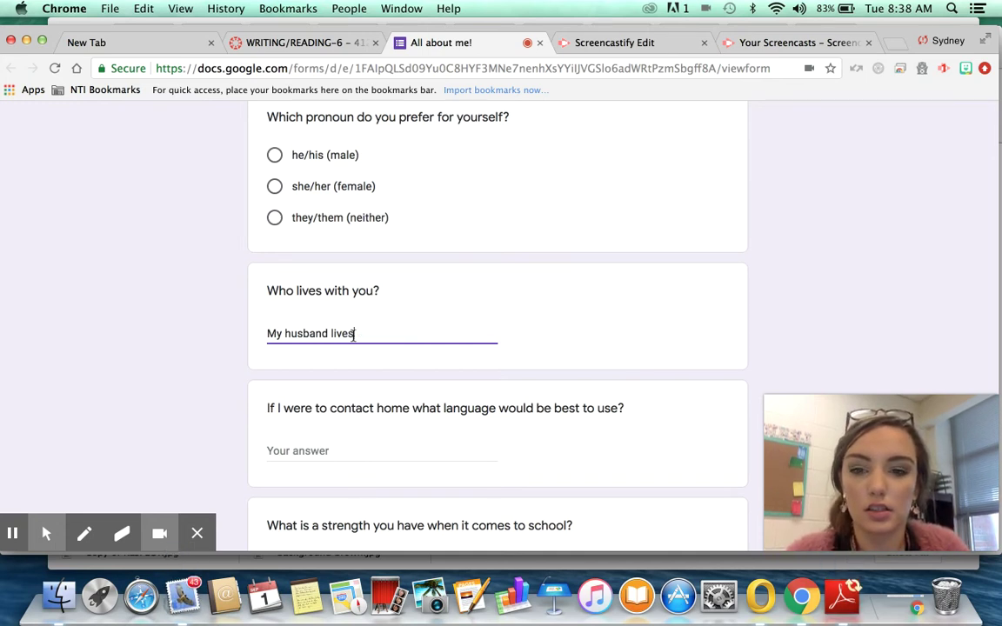
pyautogui.press('BackSpace')
pyautogui.press('BackSpace')
pyautogui.press('BackSpace')
pyautogui.press('BackSpace')
pyautogui.press('BackSpace')
pyautogui.press('BackSpace')
pyautogui.press('BackSpace')
pyautogui.press('BackSpace')
pyautogui.press('BackSpace')
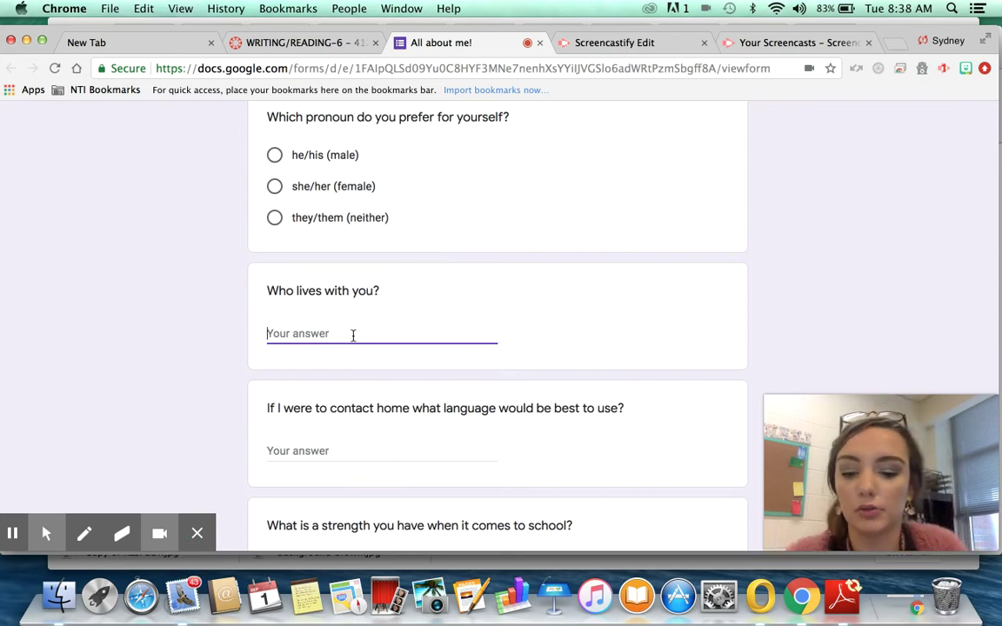
# Step: Answer "Who lives with you?" with "My mom, my baby brother, and my great aunt live with me."
pyautogui.write('mY M')
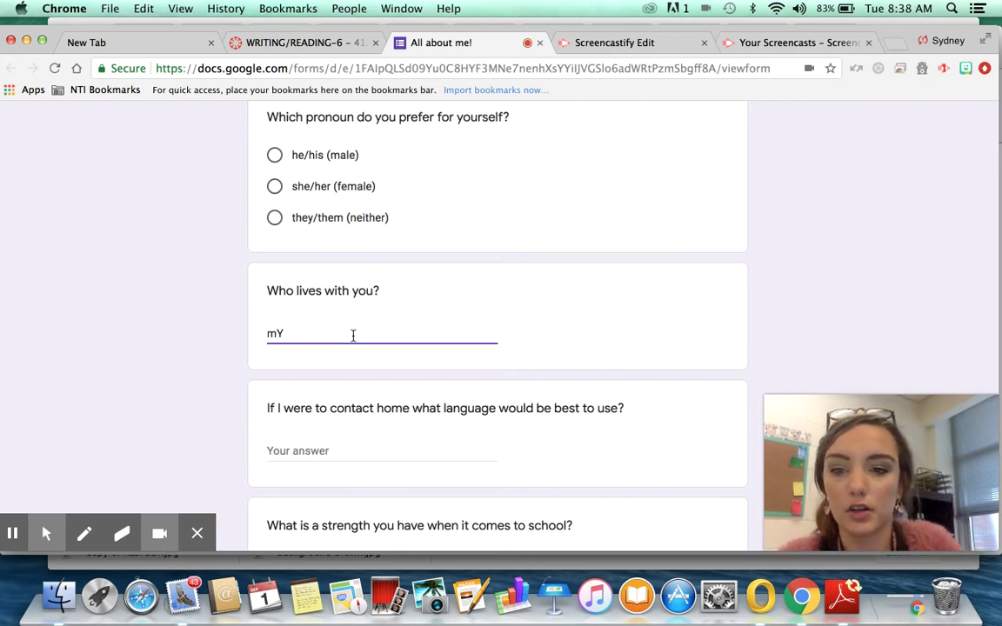
pyautogui.press('BackSpace')
pyautogui.press('BackSpace')
pyautogui.write('My mom')
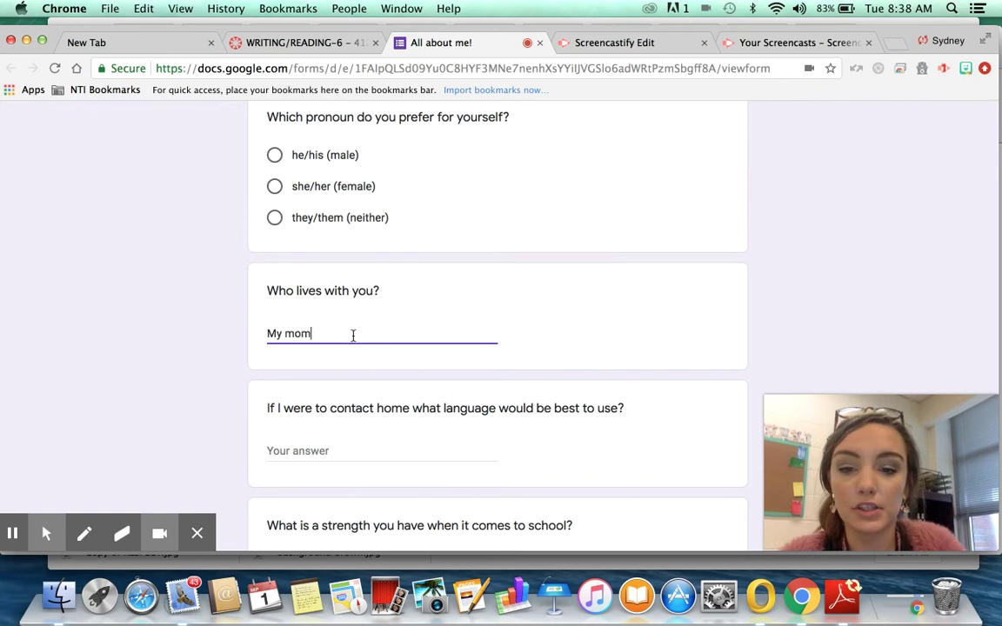
pyautogui.write(',')
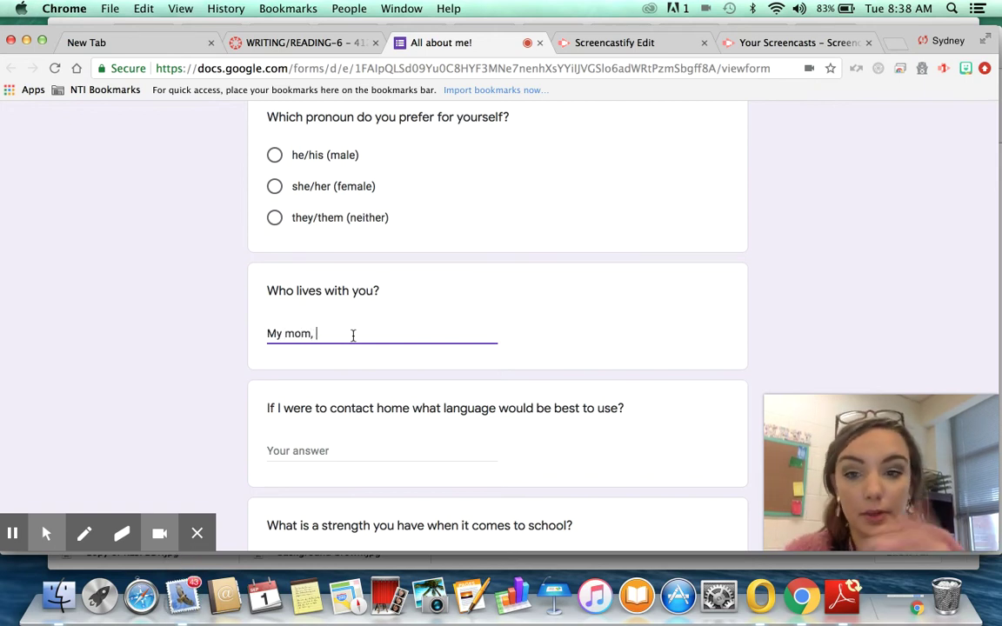
pyautogui.write(' my baby ')
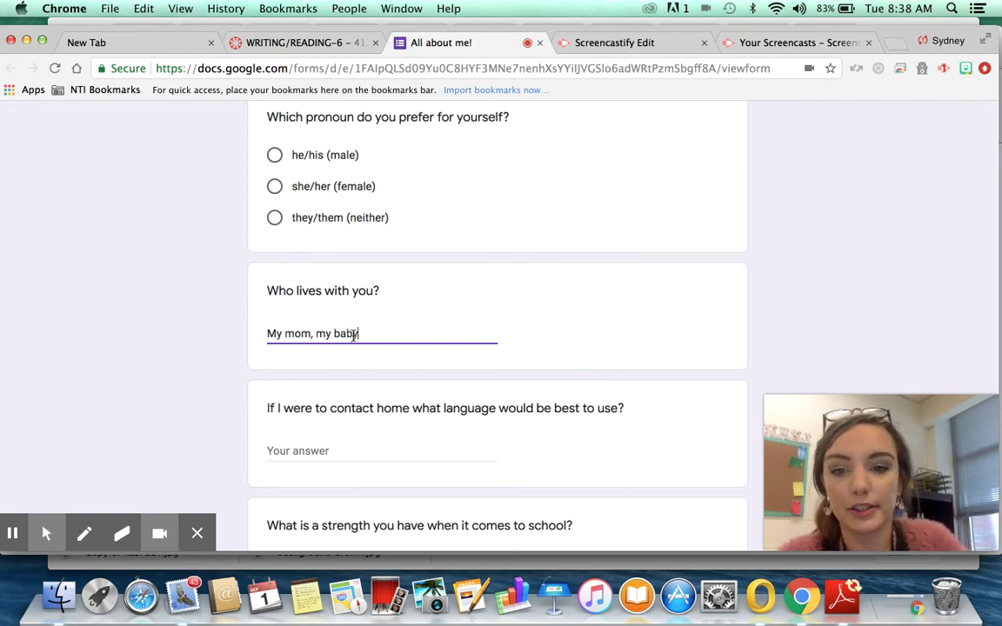
pyautogui.write('brother, ')
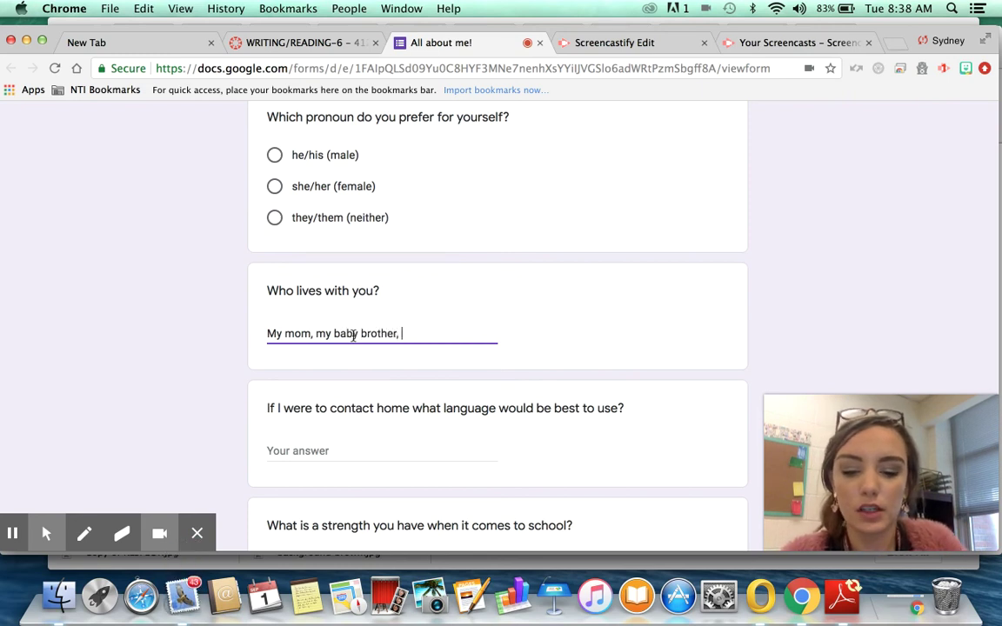
pyautogui.write('and my grea')
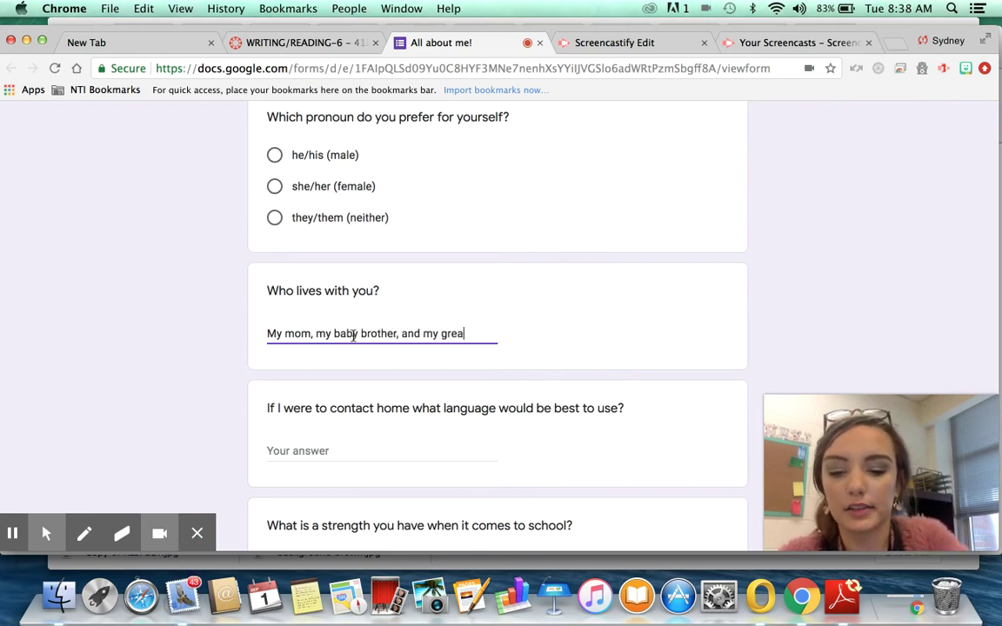
pyautogui.write('t aunt live wi')
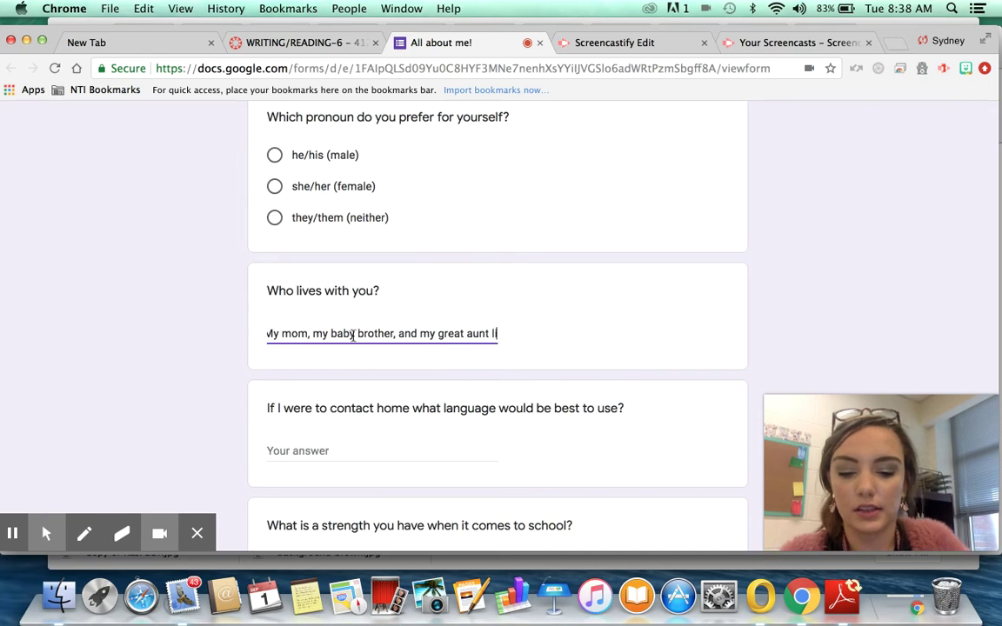
pyautogui.write('th me.')
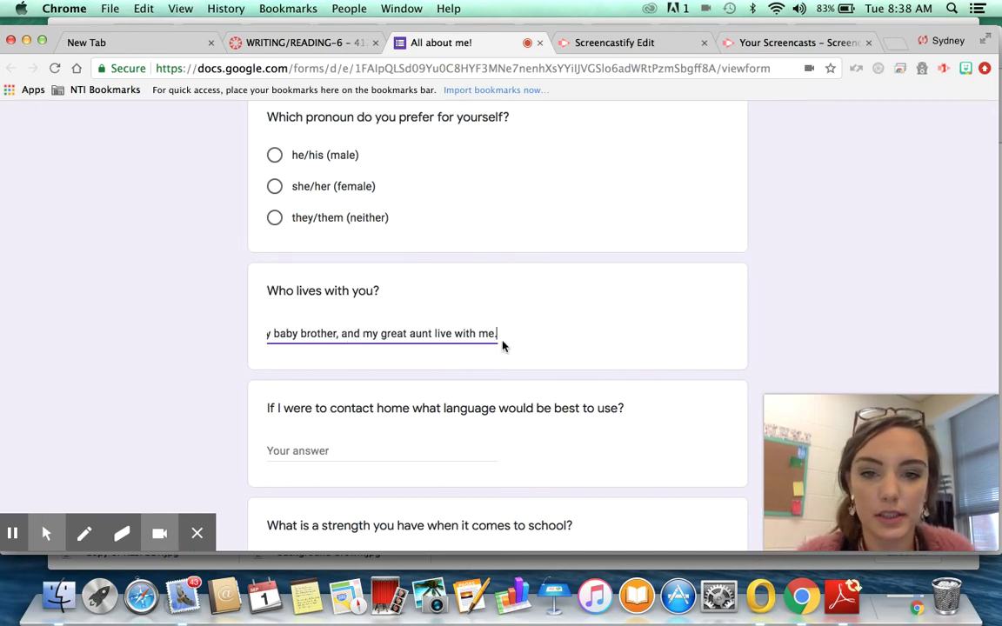
# Step: Select the whole "Who lives with you?" answer about the mom, brother and great aunt and delete it
pyautogui.click(369, 326)
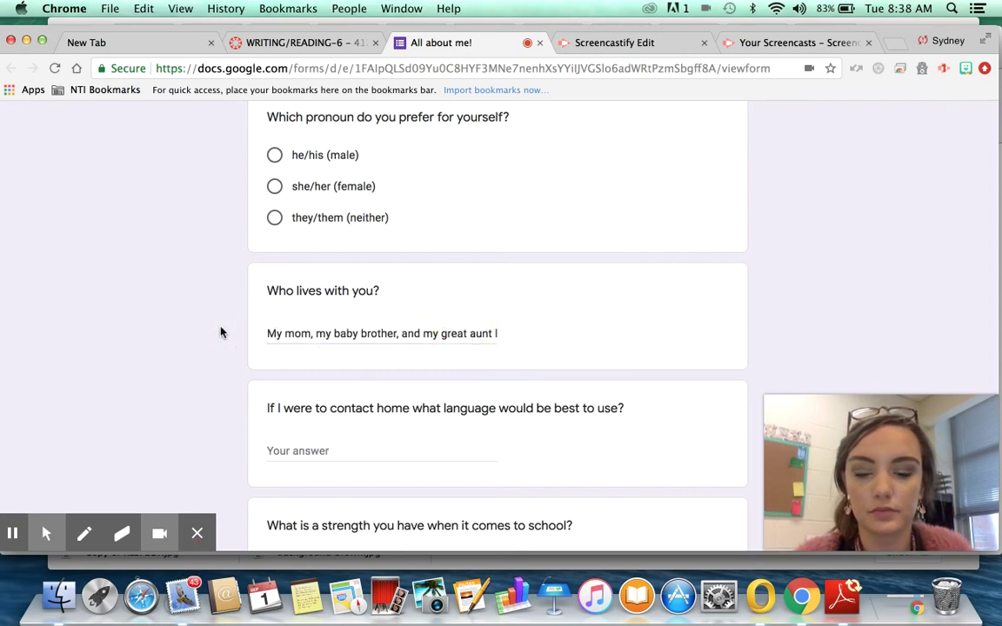
pyautogui.click(274, 332)
pyautogui.moveTo(271, 332); pyautogui.dragTo(703, 402)
pyautogui.press('BackSpace')
# Step: Answer the question about the best language for contacting home with "English would be best."
pyautogui.scroll(-3, 447, 420)
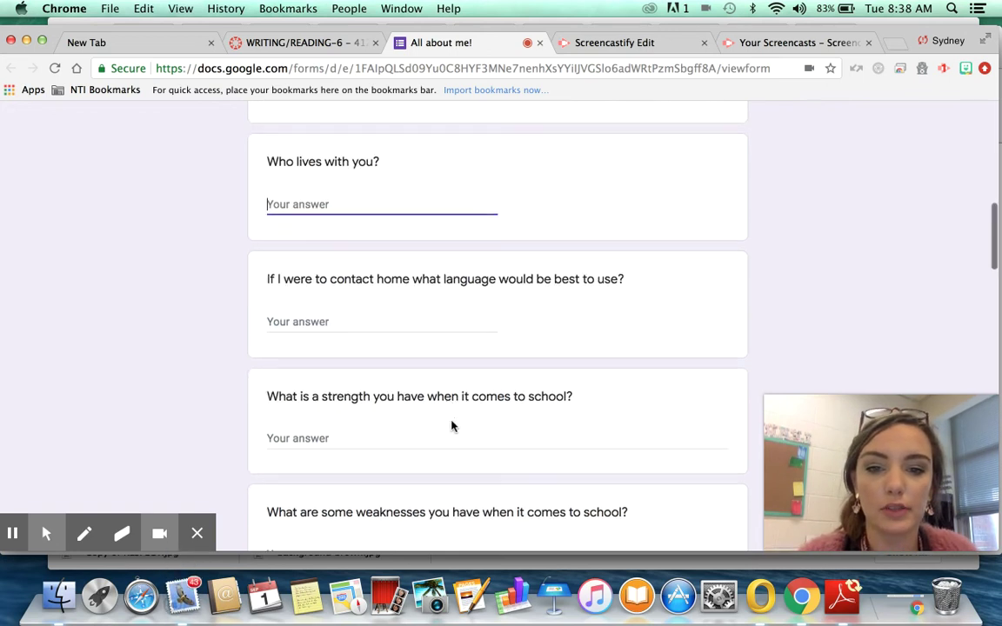
pyautogui.click(393, 314)
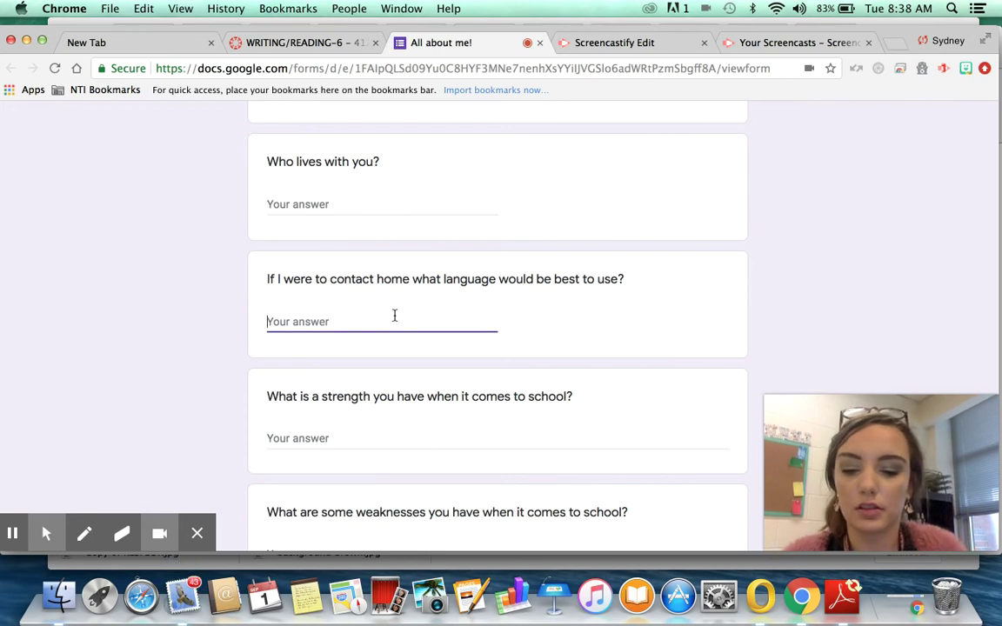
pyautogui.write('English ')
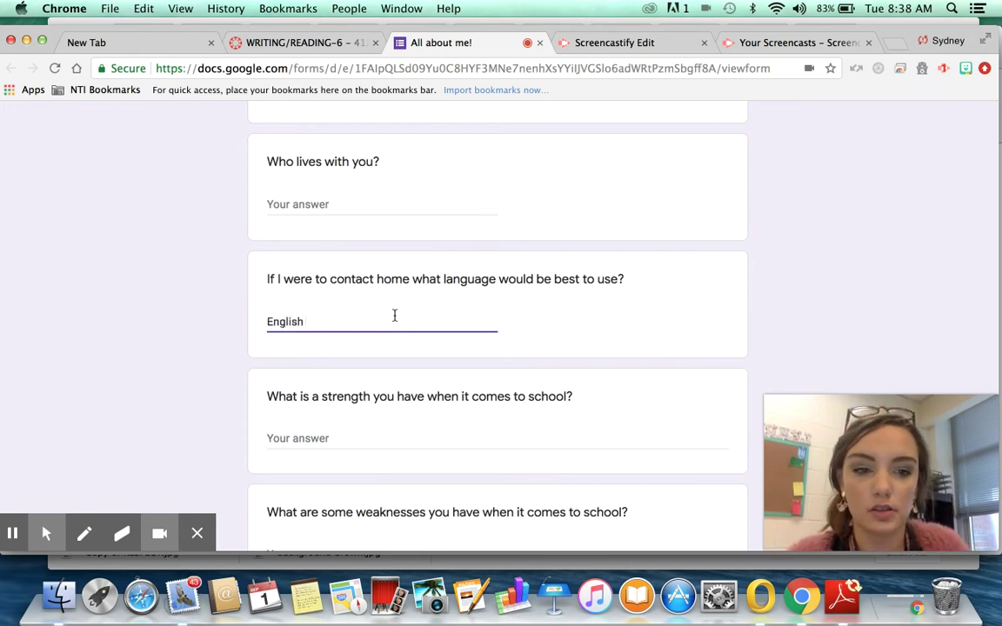
pyautogui.write('would ')
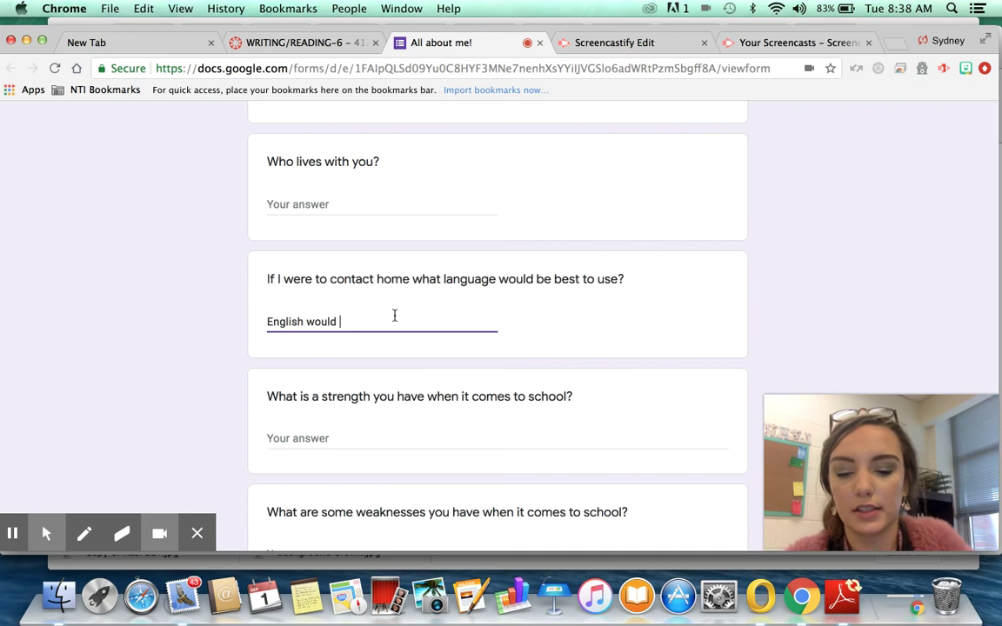
pyautogui.write('be ev')
pyautogui.write('be b')
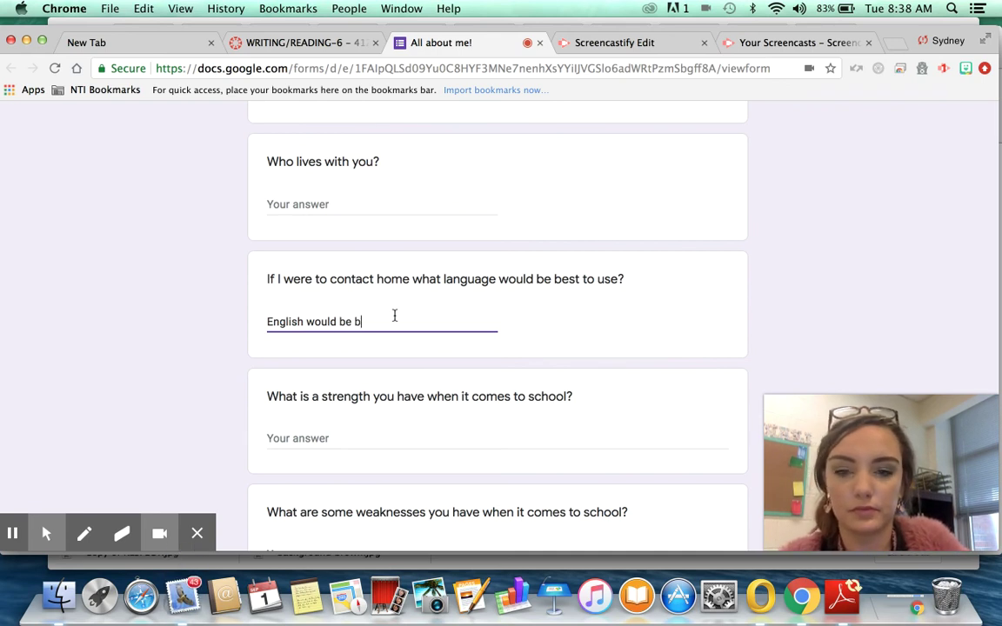
pyautogui.write('est.')
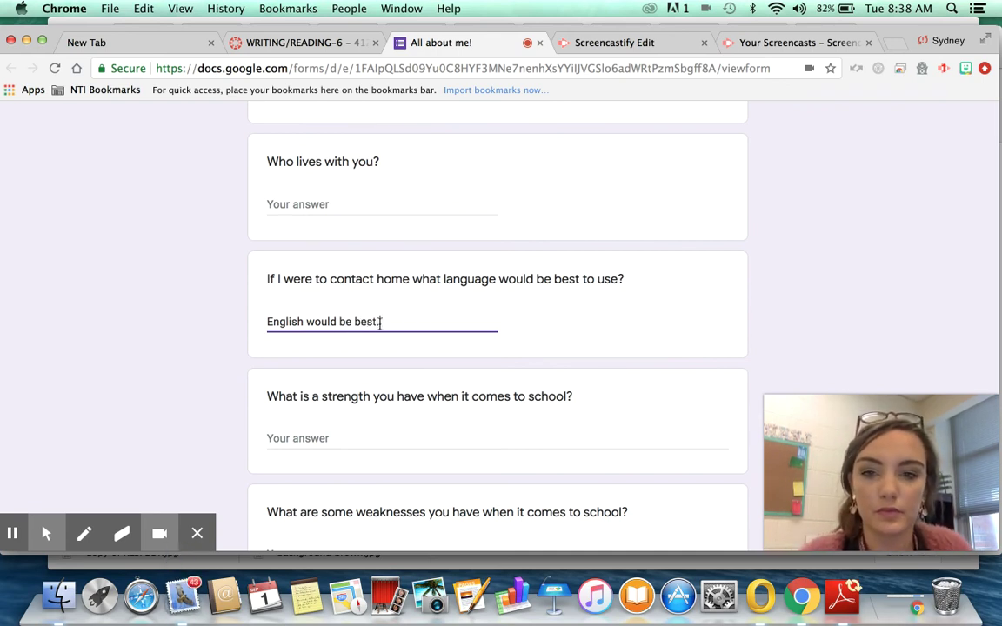
# Step: Replace the answer about the best language for contacting home with "My parents spanish but they understand English."
pyautogui.click(376, 324)
pyautogui.moveTo(365, 321); pyautogui.dragTo(194, 313)
pyautogui.press('BackSpace')
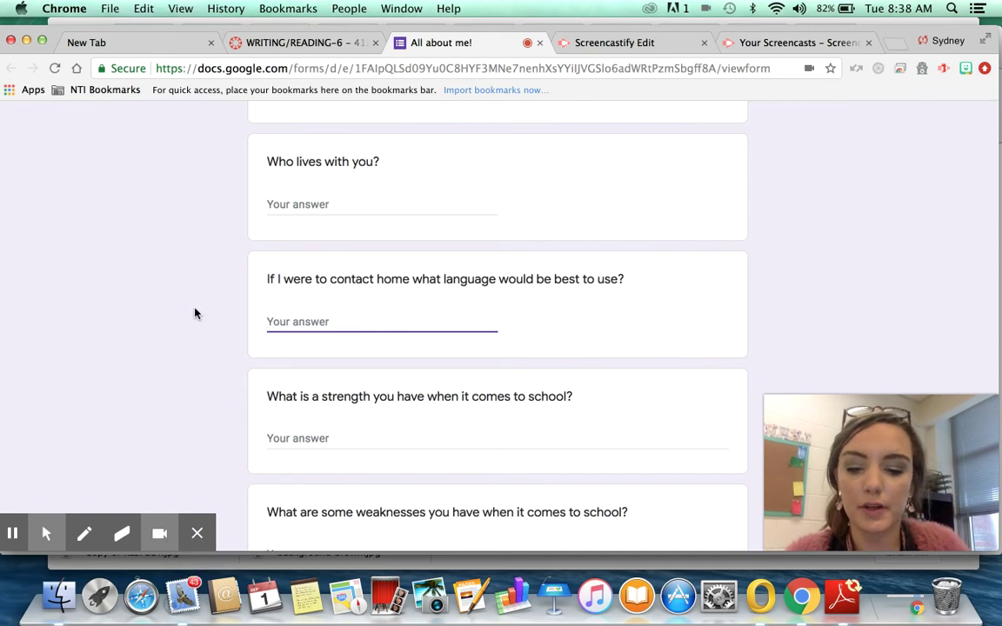
pyautogui.write('My pare')
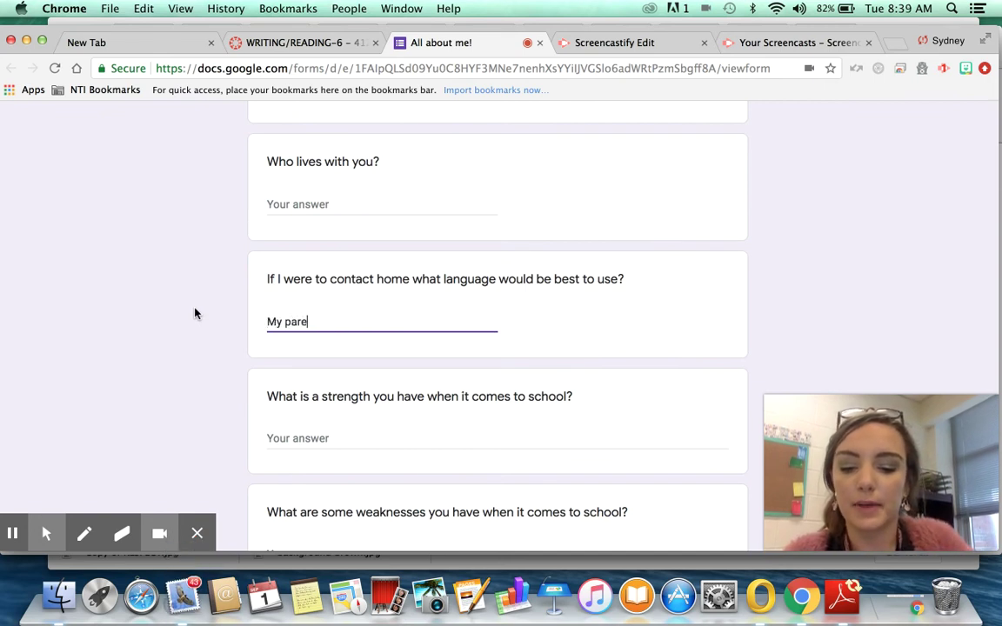
pyautogui.write('nts spanish b')
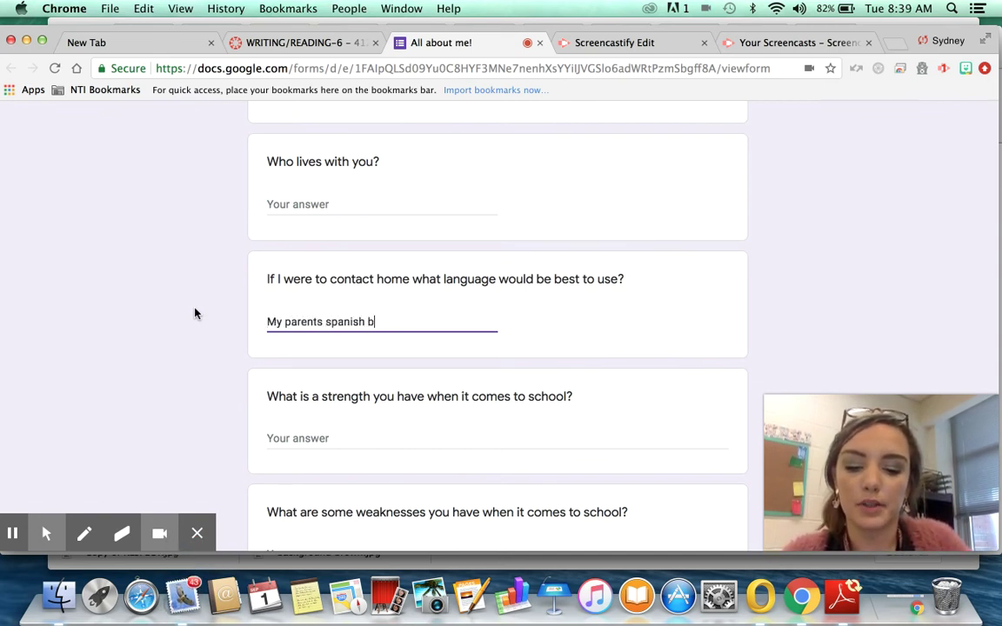
pyautogui.write('ut they know')
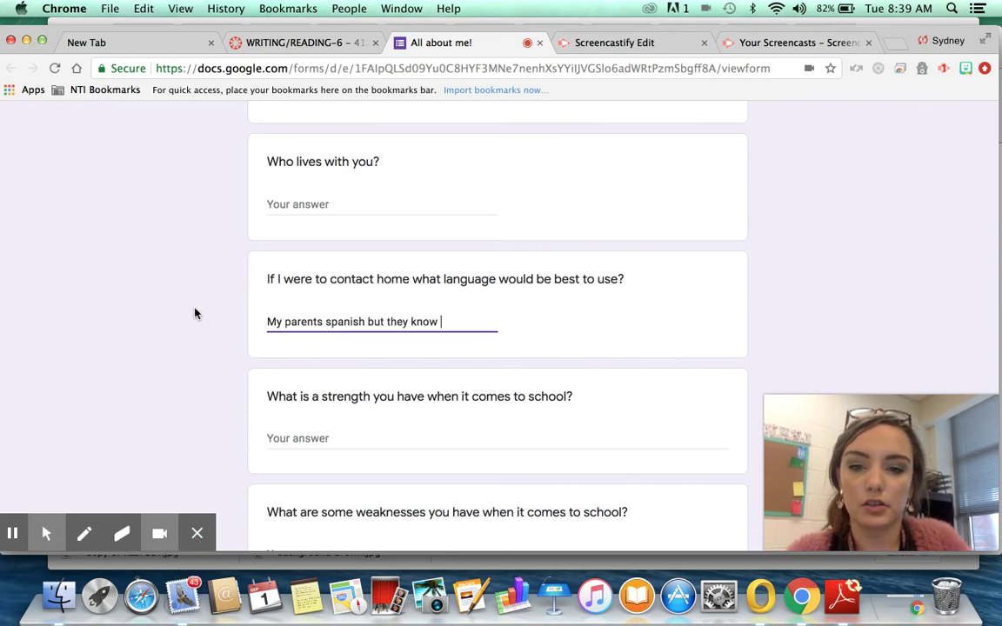
pyautogui.press('BackSpace')
pyautogui.press('BackSpace')
pyautogui.press('BackSpace')
pyautogui.press('BackSpace')
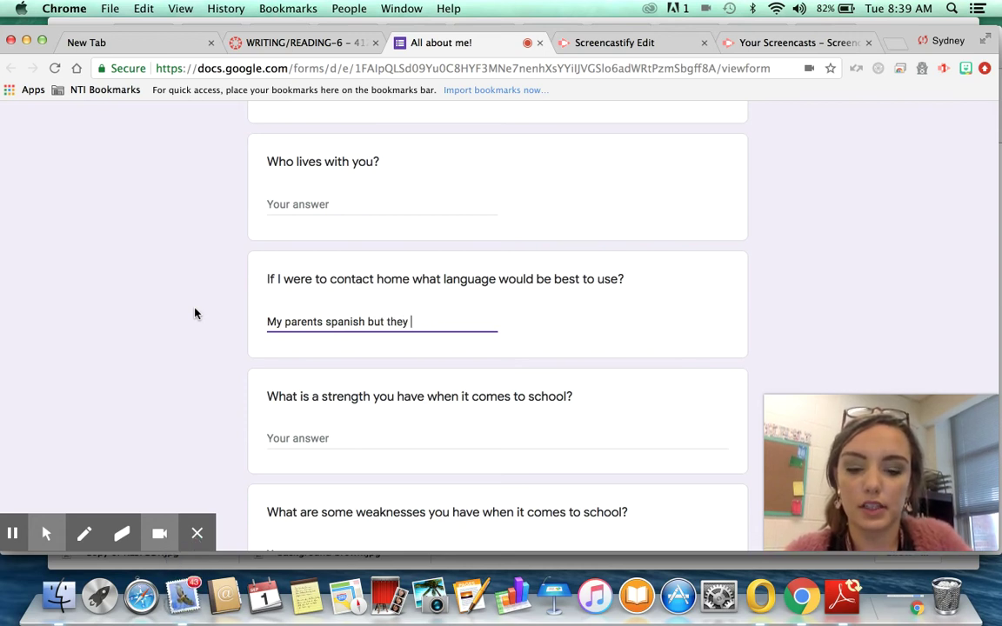
pyautogui.write('understand en')
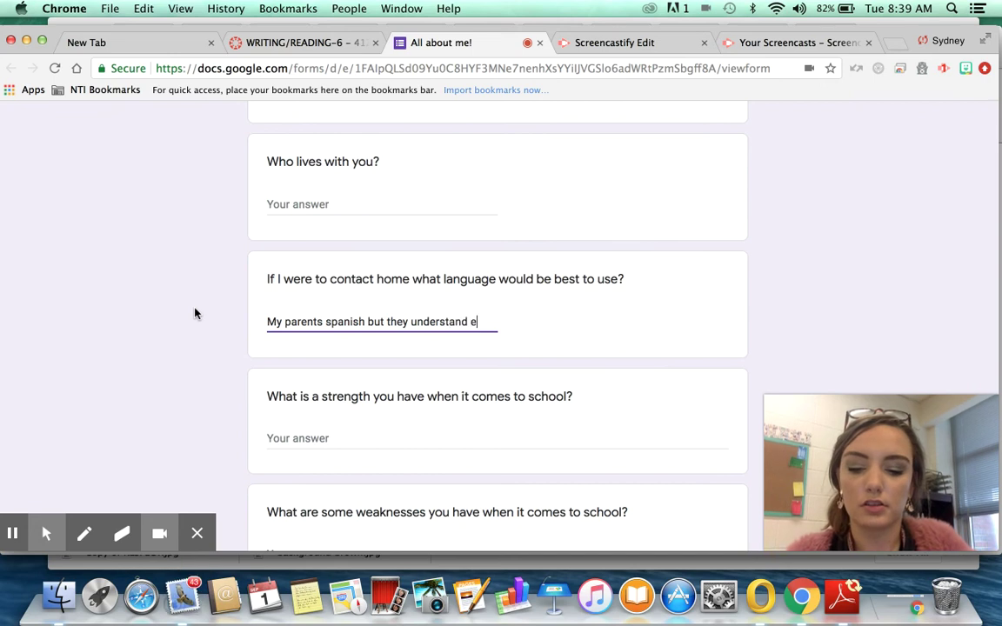
pyautogui.press('BackSpace')
pyautogui.press('BackSpace')
pyautogui.write('En')
pyautogui.press('BackSpace')
pyautogui.press('BackSpace')
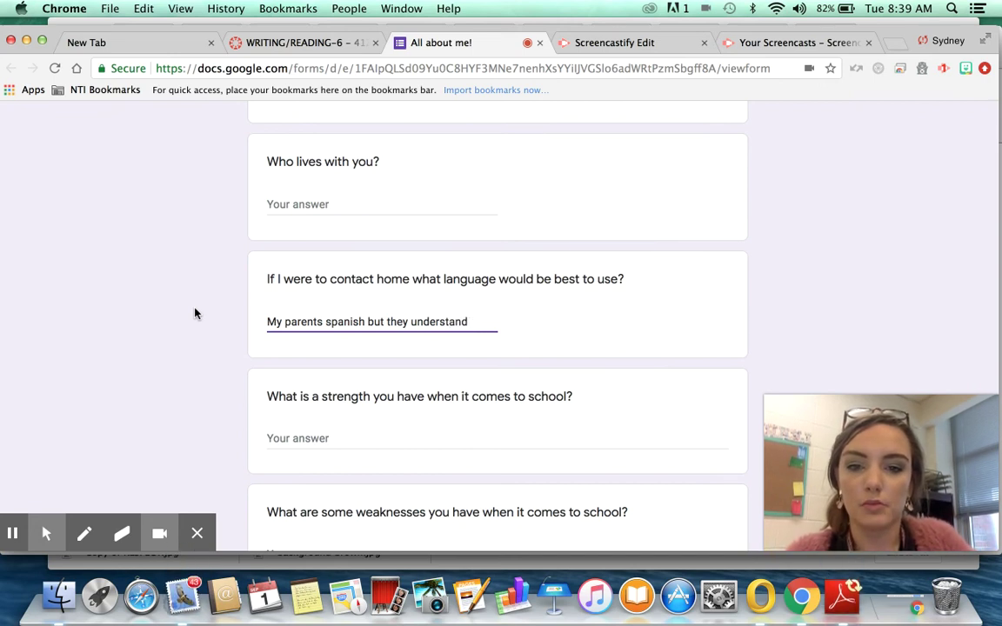
pyautogui.write('Englis')
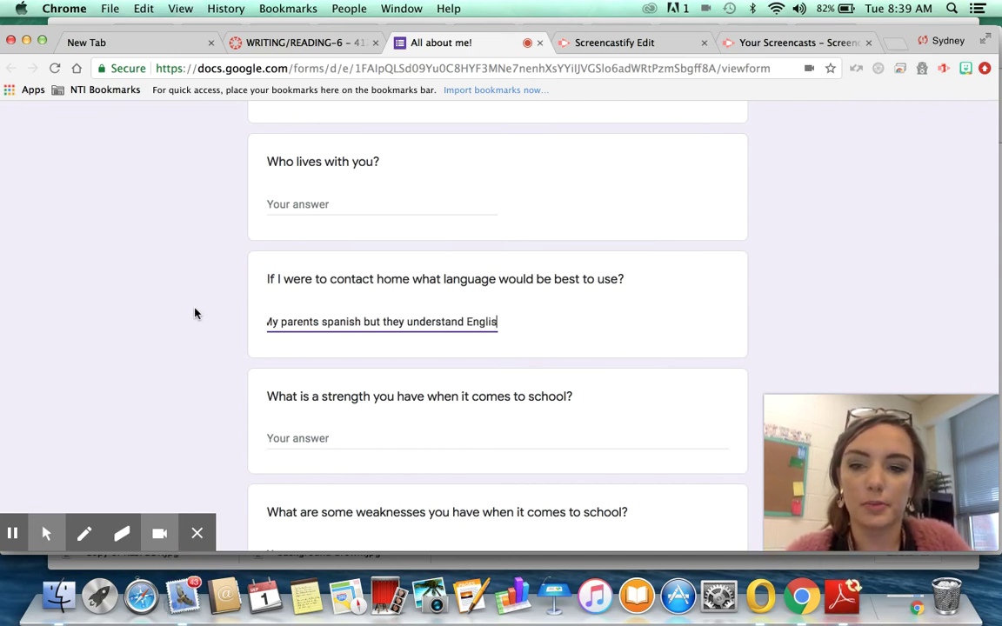
pyautogui.write('h.')
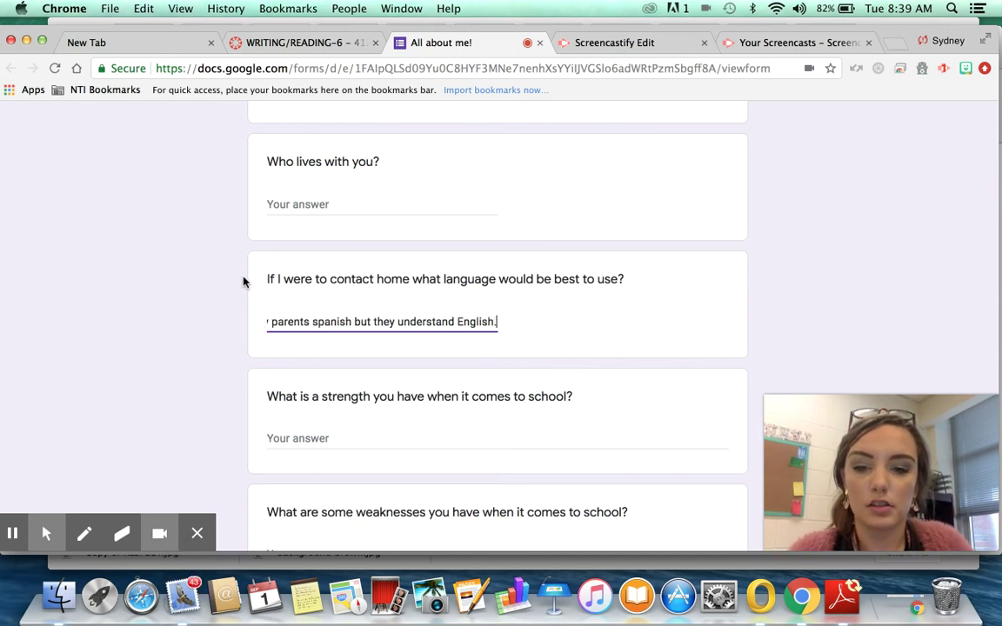
# Step: Capitalize the word "Spanish" in the answer about the best language for contacting home
pyautogui.click(317, 323)
pyautogui.press('BackSpace')
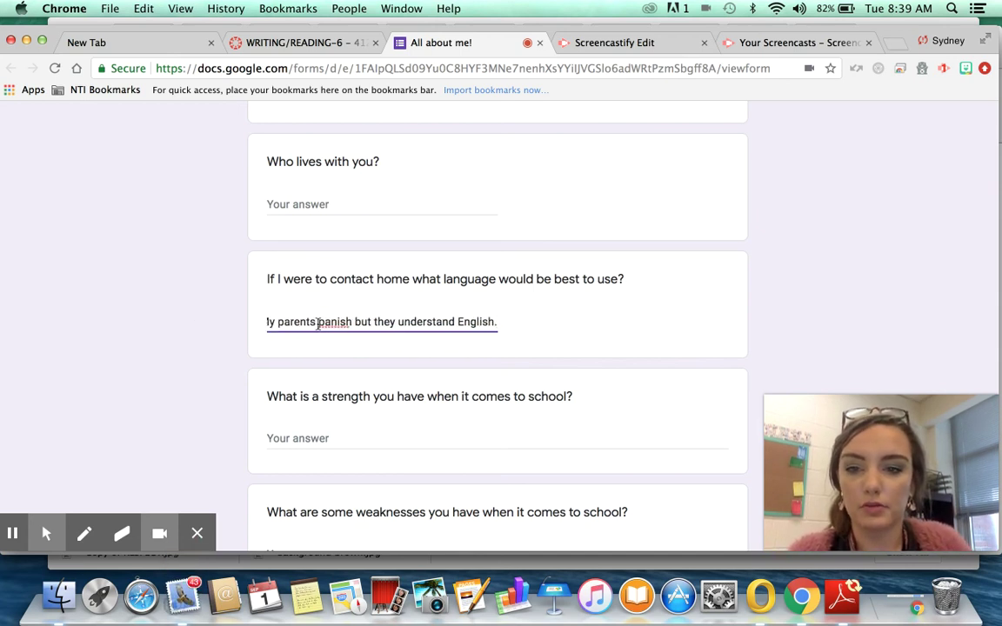
pyautogui.write('S')
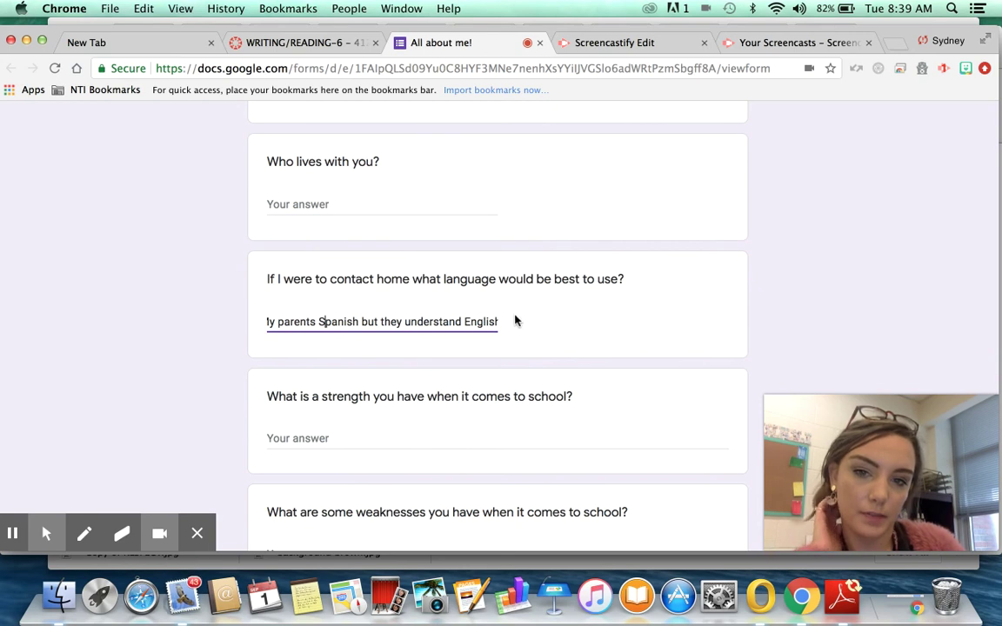
# Step: Clear the sample sentence about the parents from the answer about the best language for contacting home
pyautogui.scroll(1, 354, 322)
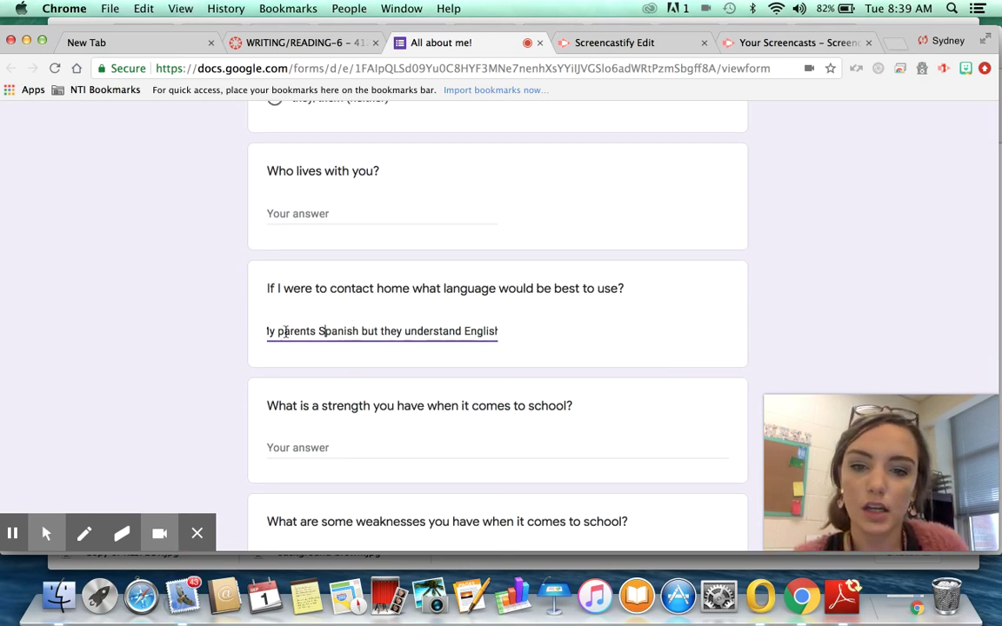
pyautogui.moveTo(272, 332); pyautogui.dragTo(586, 364)
pyautogui.press('BackSpace')
pyautogui.press('BackSpace')
pyautogui.press('BackSpace')
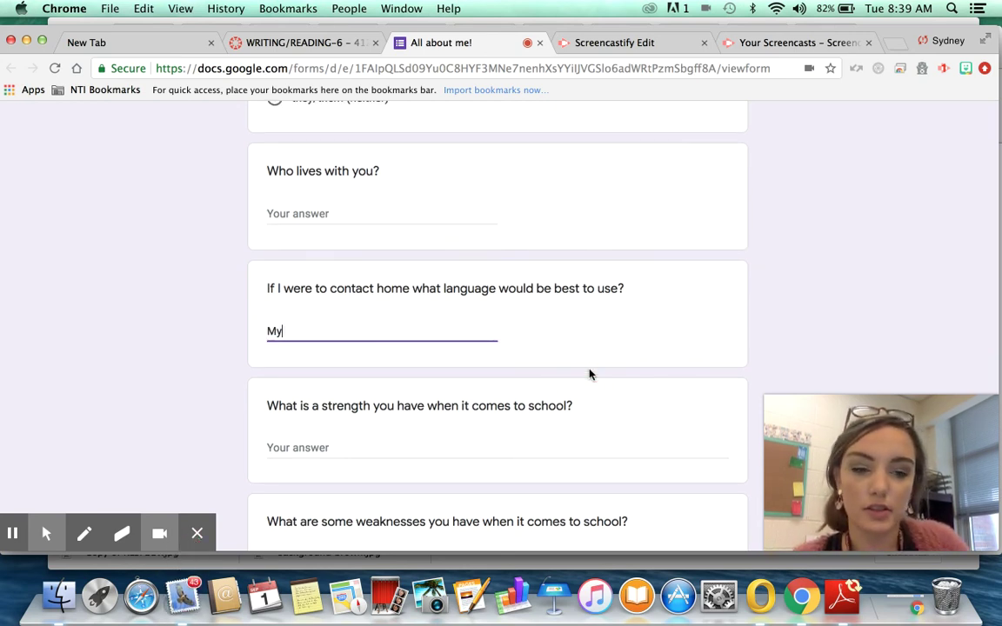
# Step: Look through the remaining All about me questions, check the form's introduction, and continue to the end of the form
pyautogui.scroll(-10, 358, 402)
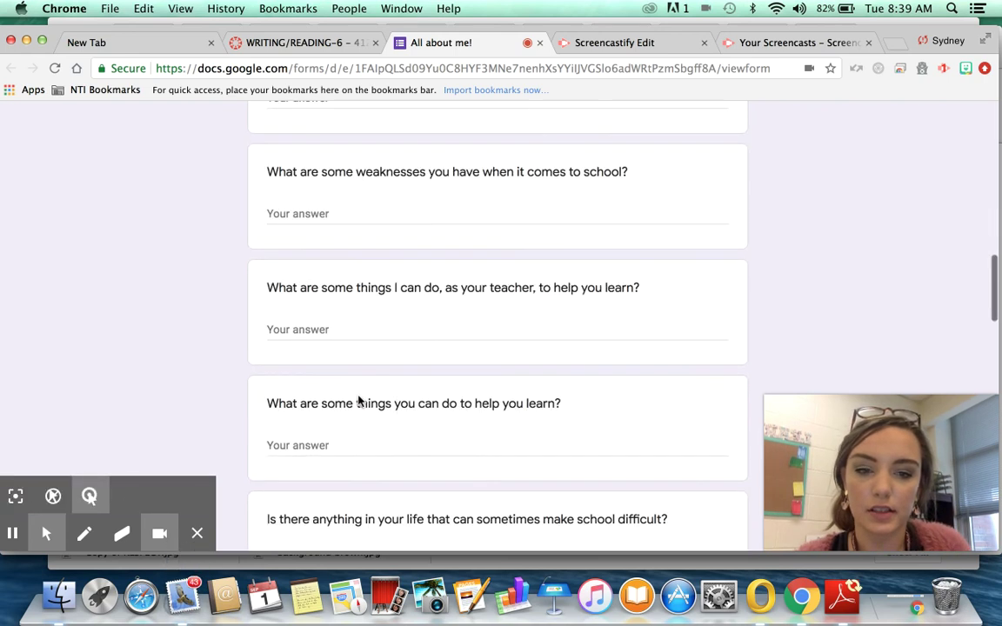
pyautogui.scroll(-2, 357, 401)
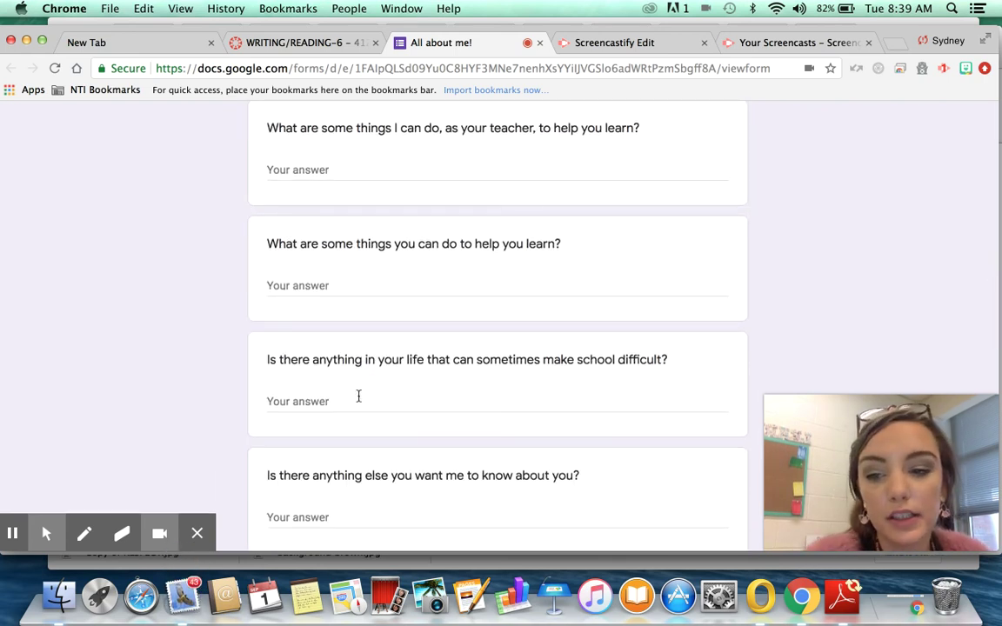
pyautogui.scroll(-7, 357, 397)
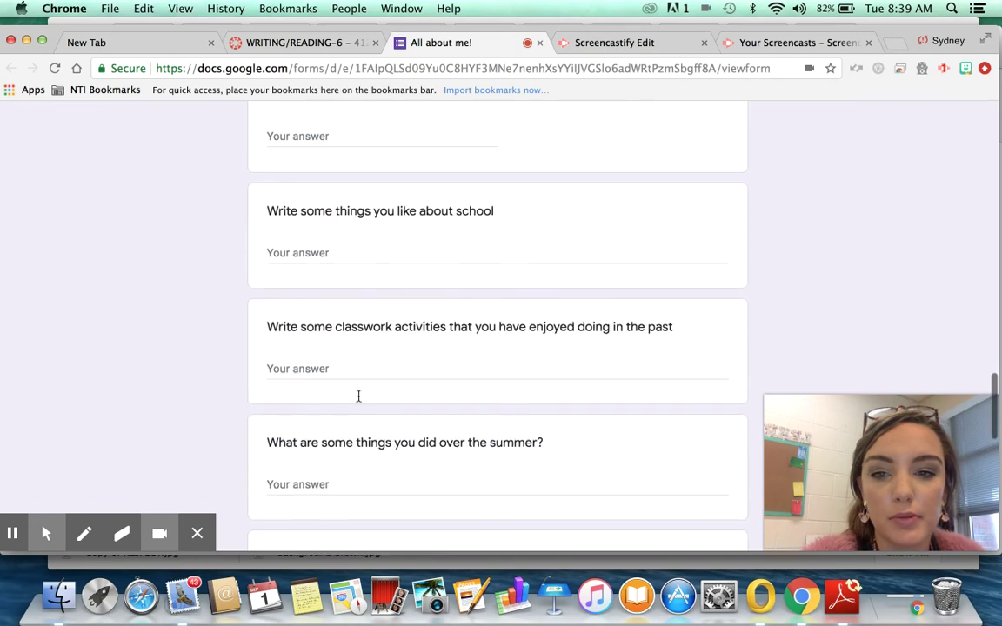
pyautogui.scroll(20, 358, 396)
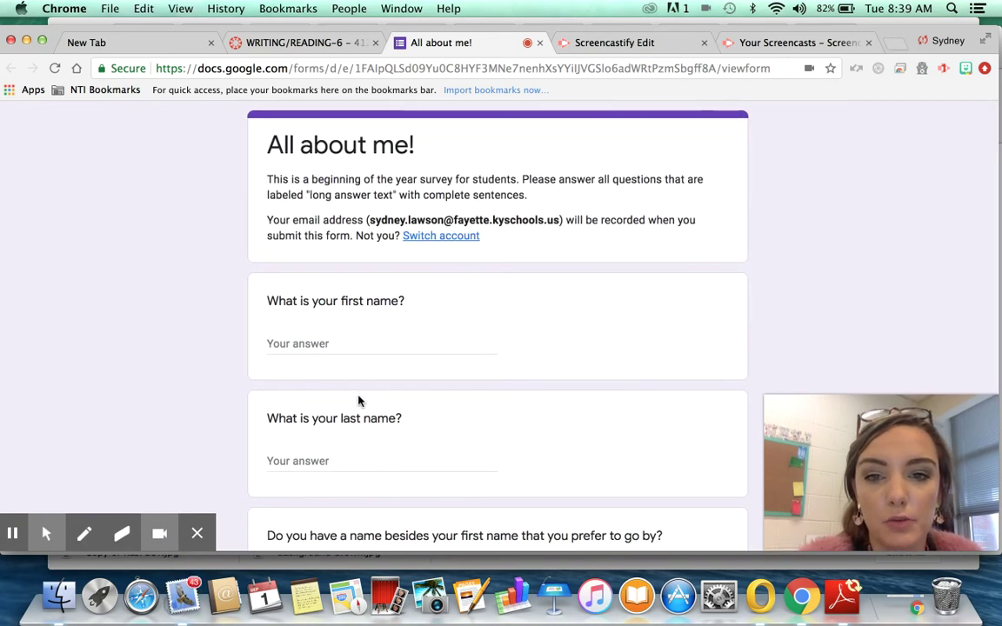
pyautogui.scroll(-20, 357, 401)
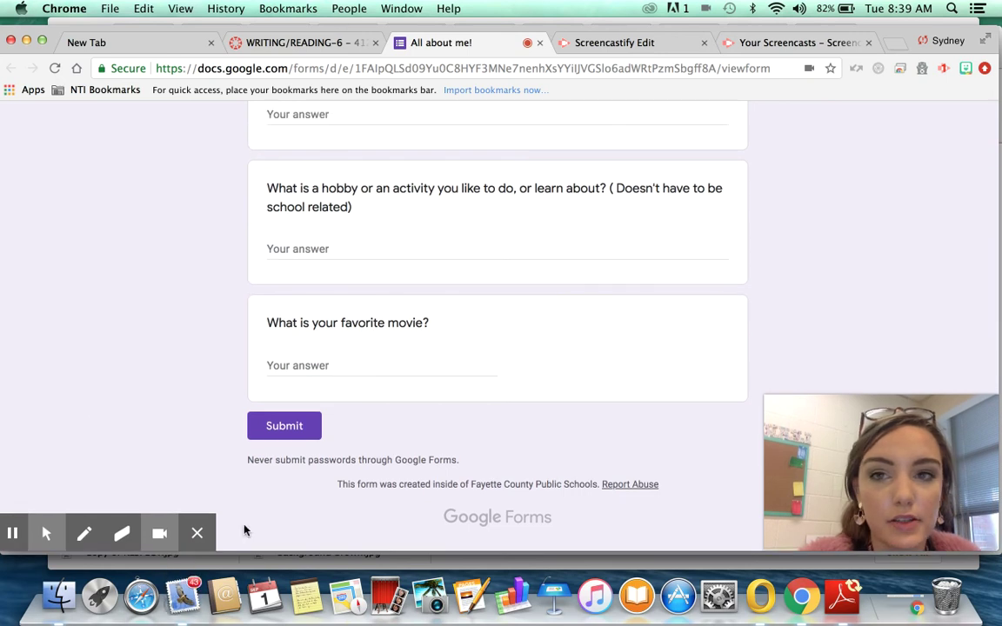
# Step: Return to the WRITING/READING-6 course page in Canvas and view the virtual classroom and the start of the weekly overview
pyautogui.click(279, 44)
pyautogui.scroll(10, 447, 269)
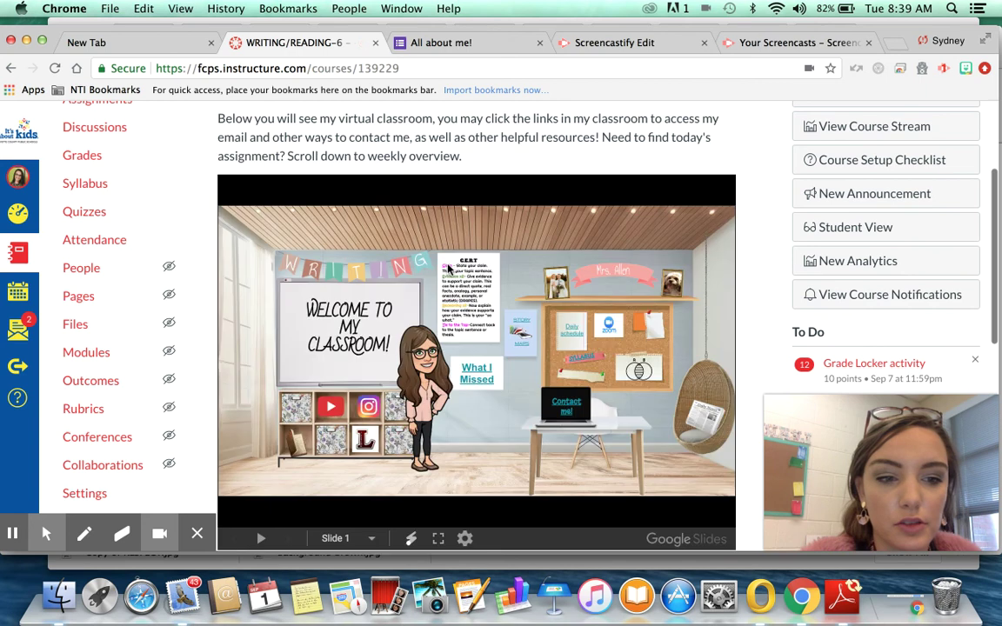
pyautogui.scroll(-3, 744, 296)
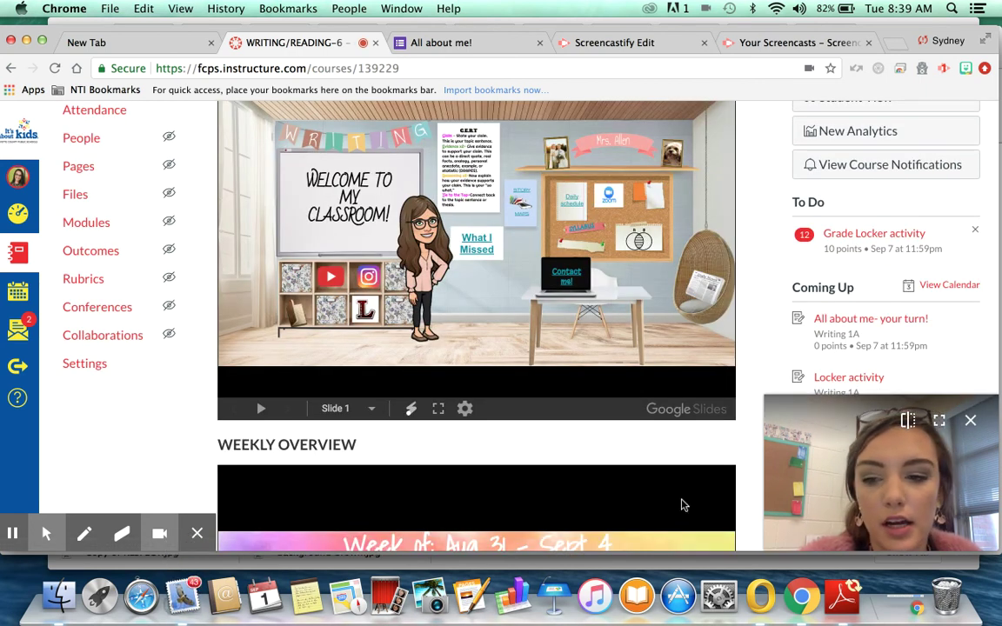
pyautogui.moveTo(50, 540)
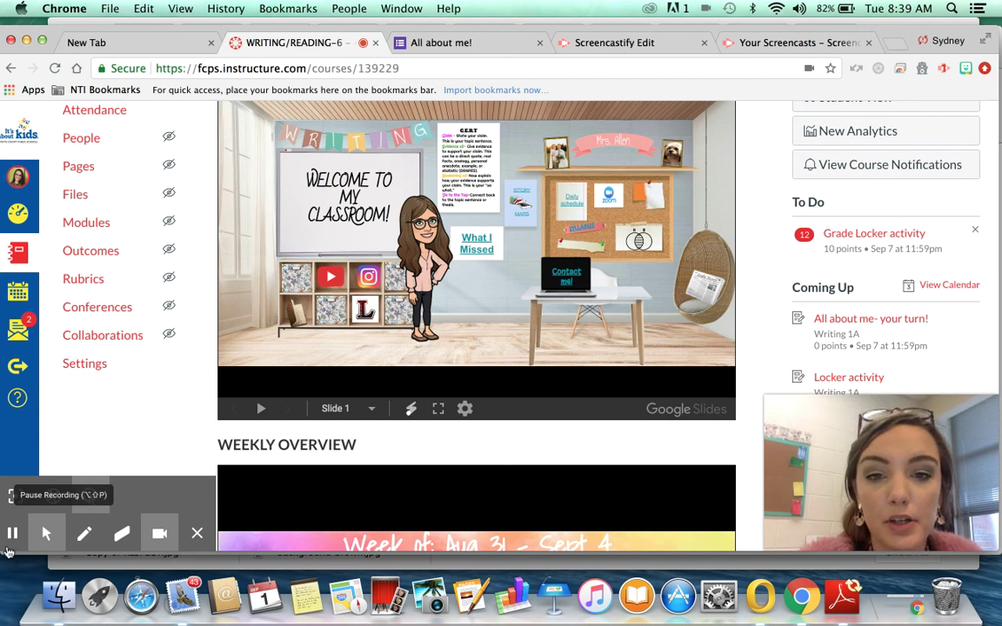